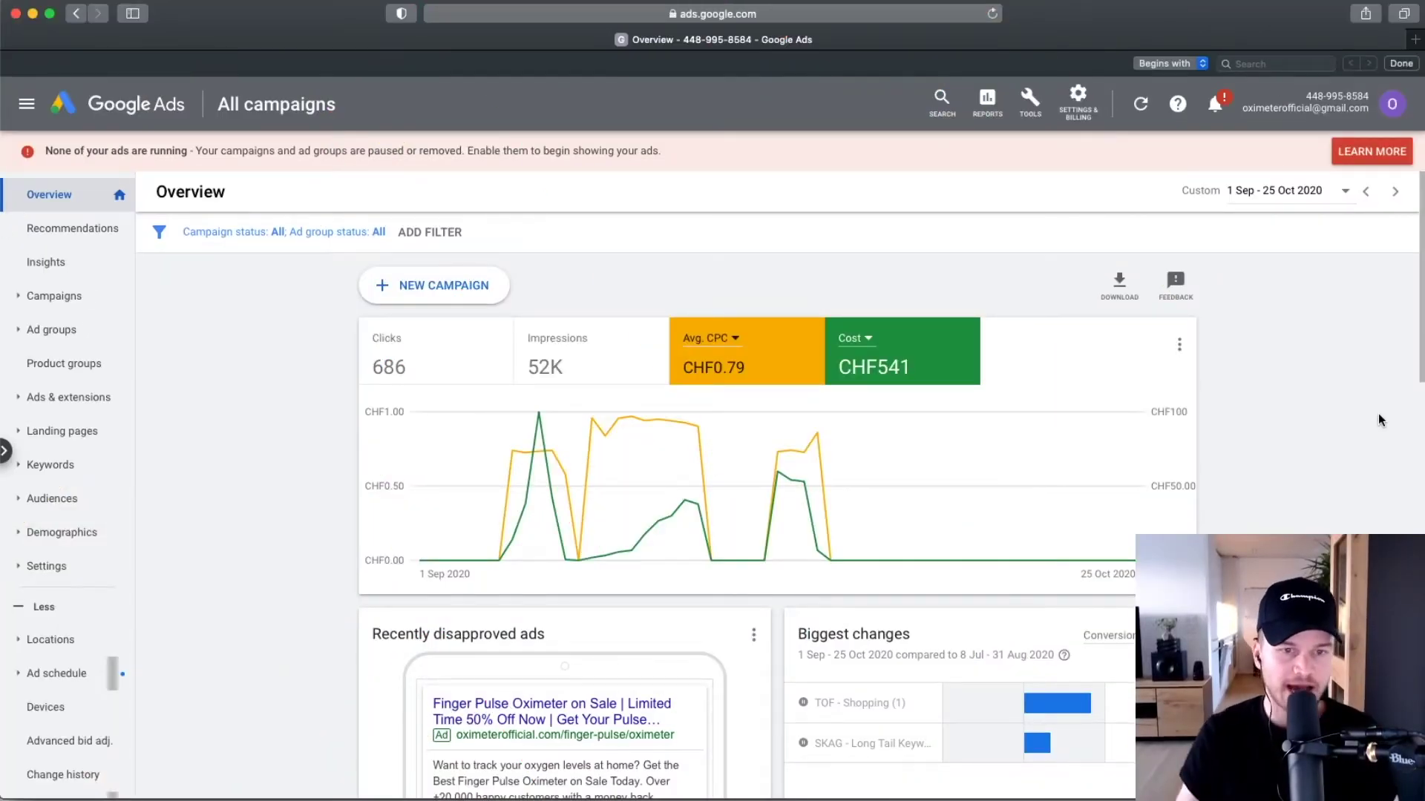
Step: Go to SKAG - Long Tail Keywords (Version1) > Ad groups > oxygen oximeter keywords list
{"action": "key", "text": "ctrl+Up"}
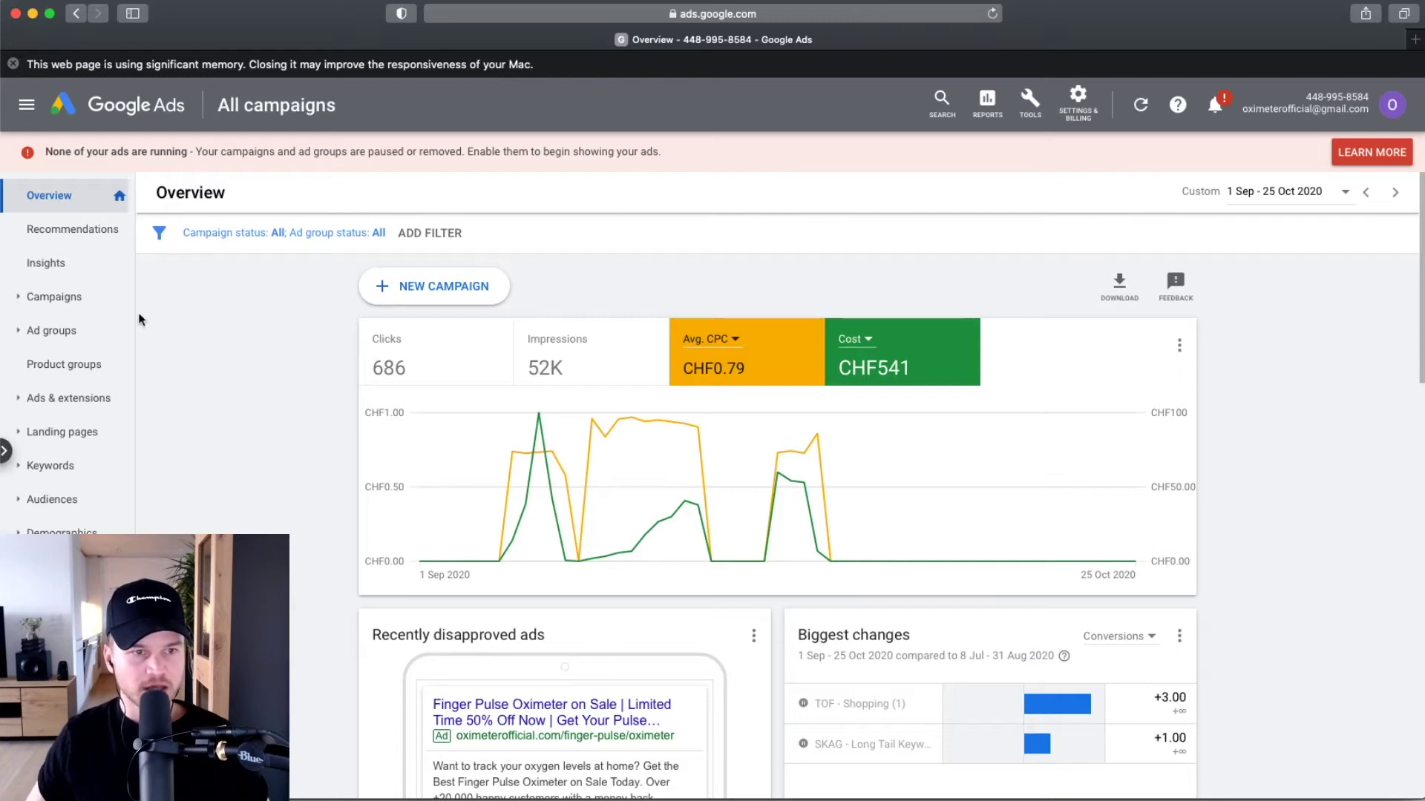
{"action": "left_click", "coordinate": [5, 450]}
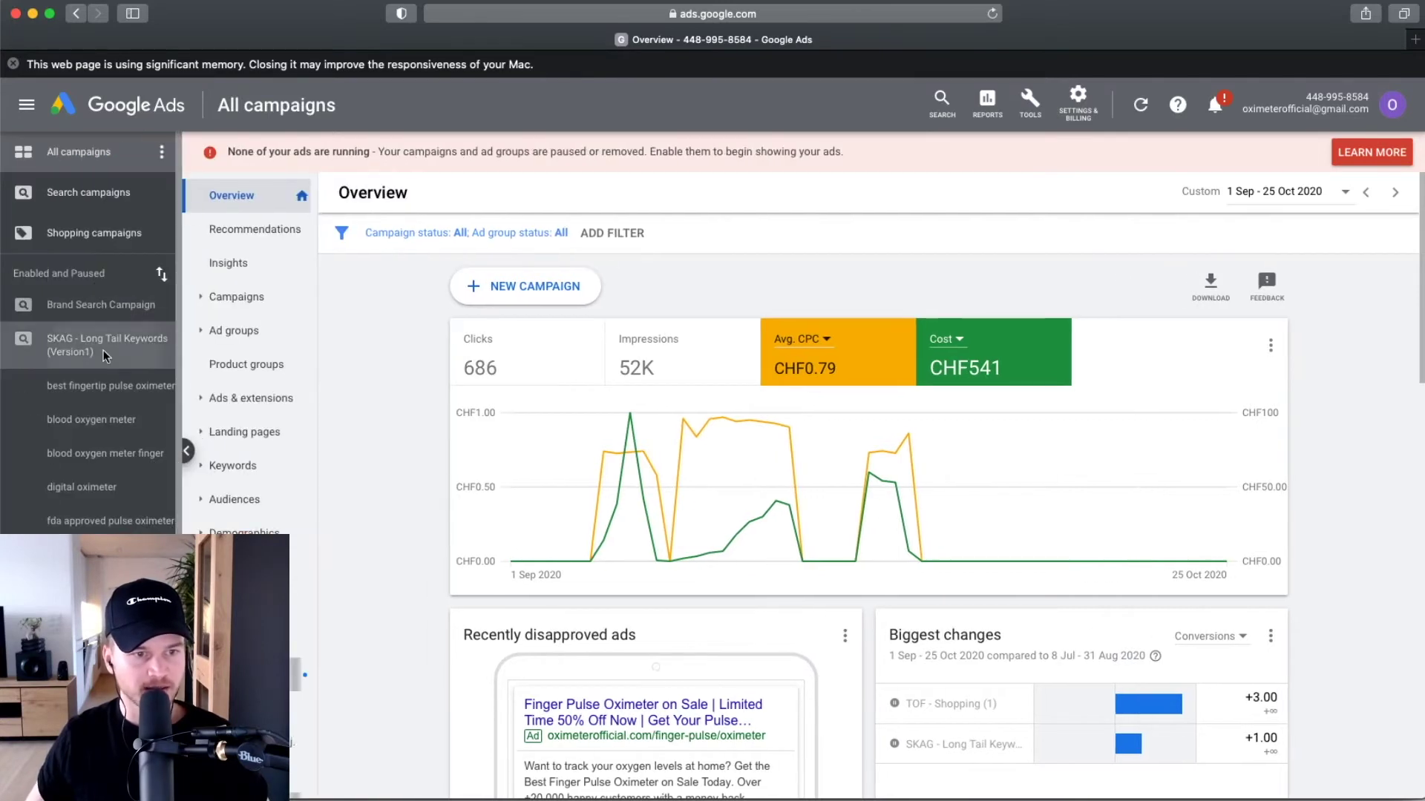
{"action": "left_click", "coordinate": [108, 345]}
{"action": "left_click", "coordinate": [233, 297]}
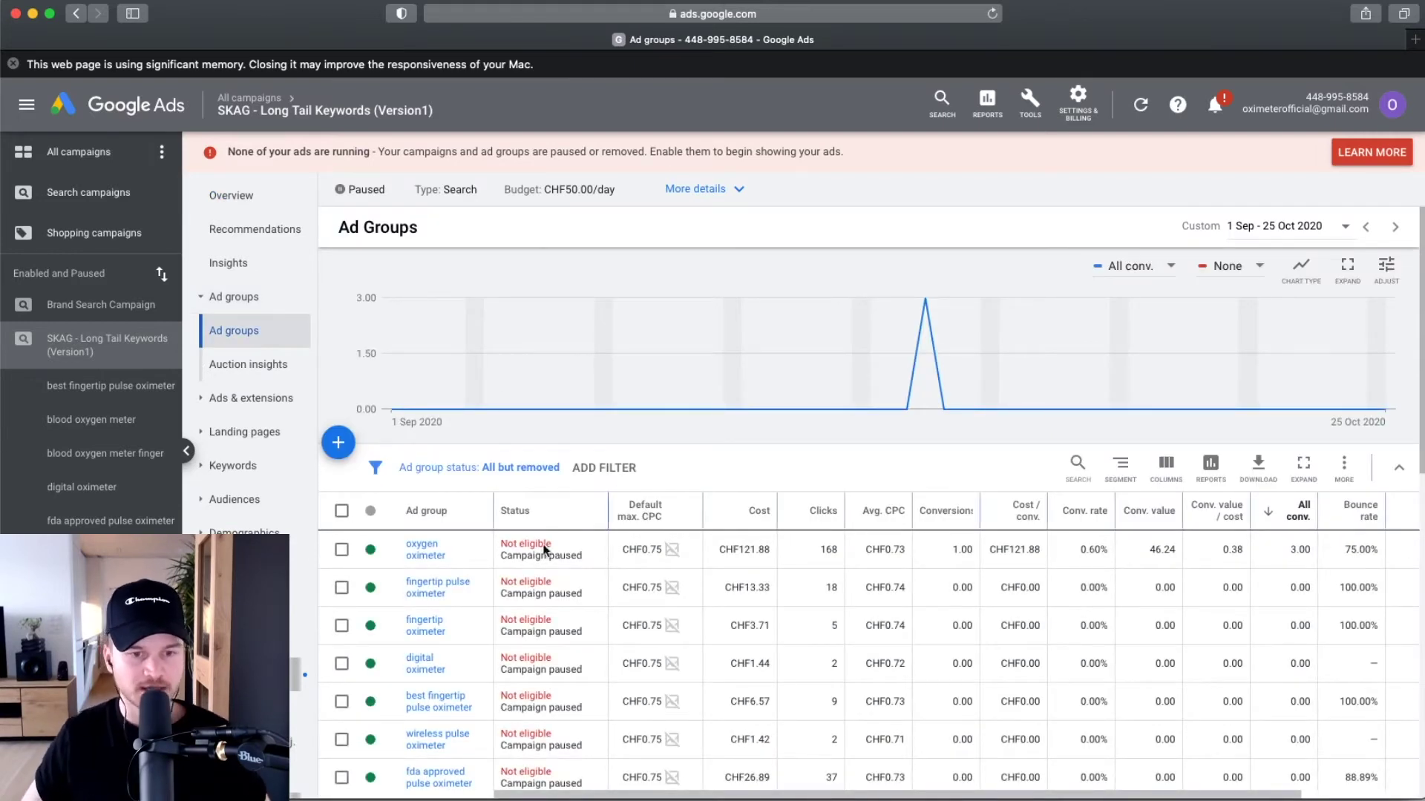
{"action": "scroll", "coordinate": [425, 553], "scroll_direction": "up", "scroll_amount": 3}
{"action": "scroll", "coordinate": [427, 553], "scroll_direction": "down", "scroll_amount": 3}
{"action": "left_click", "coordinate": [425, 549]}
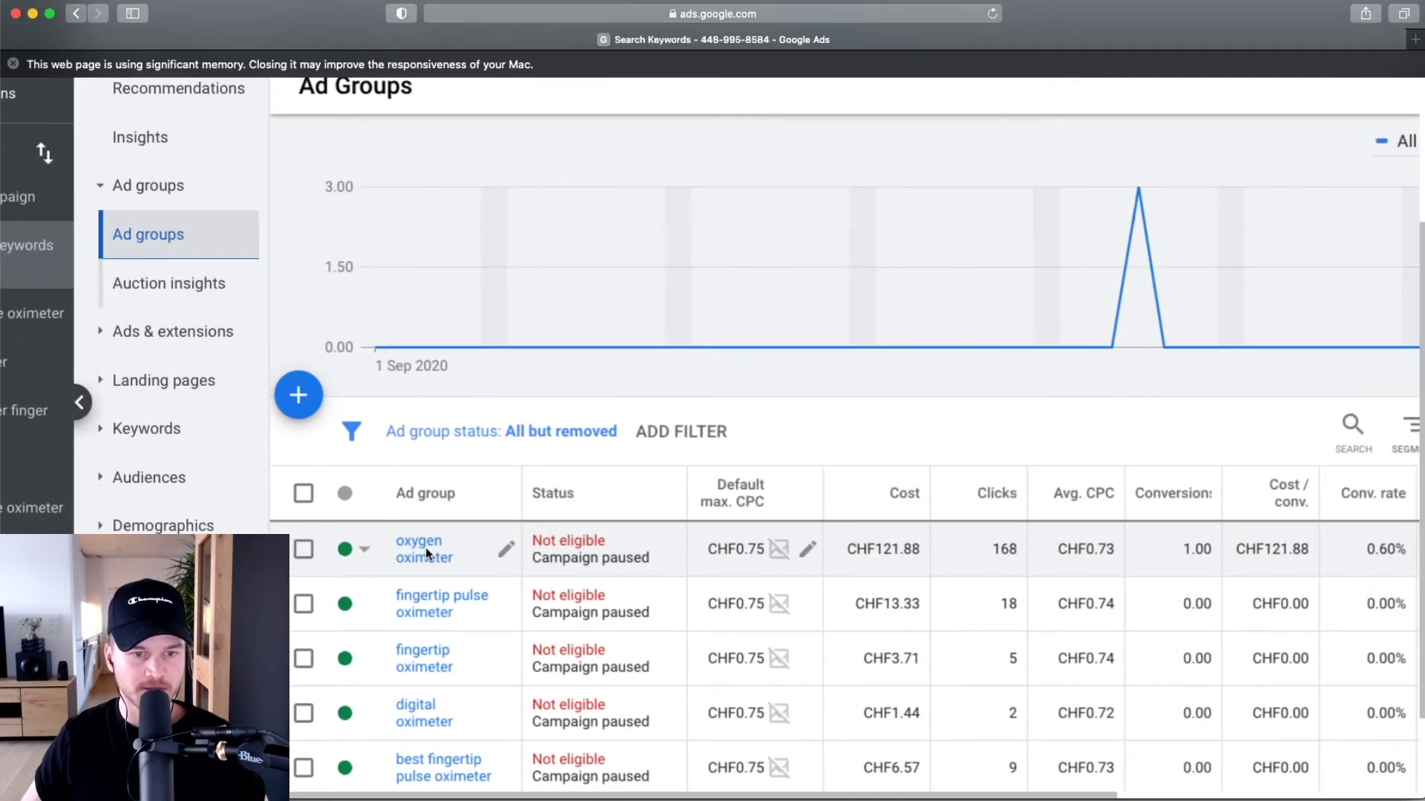
{"action": "scroll", "coordinate": [486, 672], "scroll_direction": "up", "scroll_amount": 3}
{"action": "scroll", "coordinate": [486, 671], "scroll_direction": "down", "scroll_amount": 1}
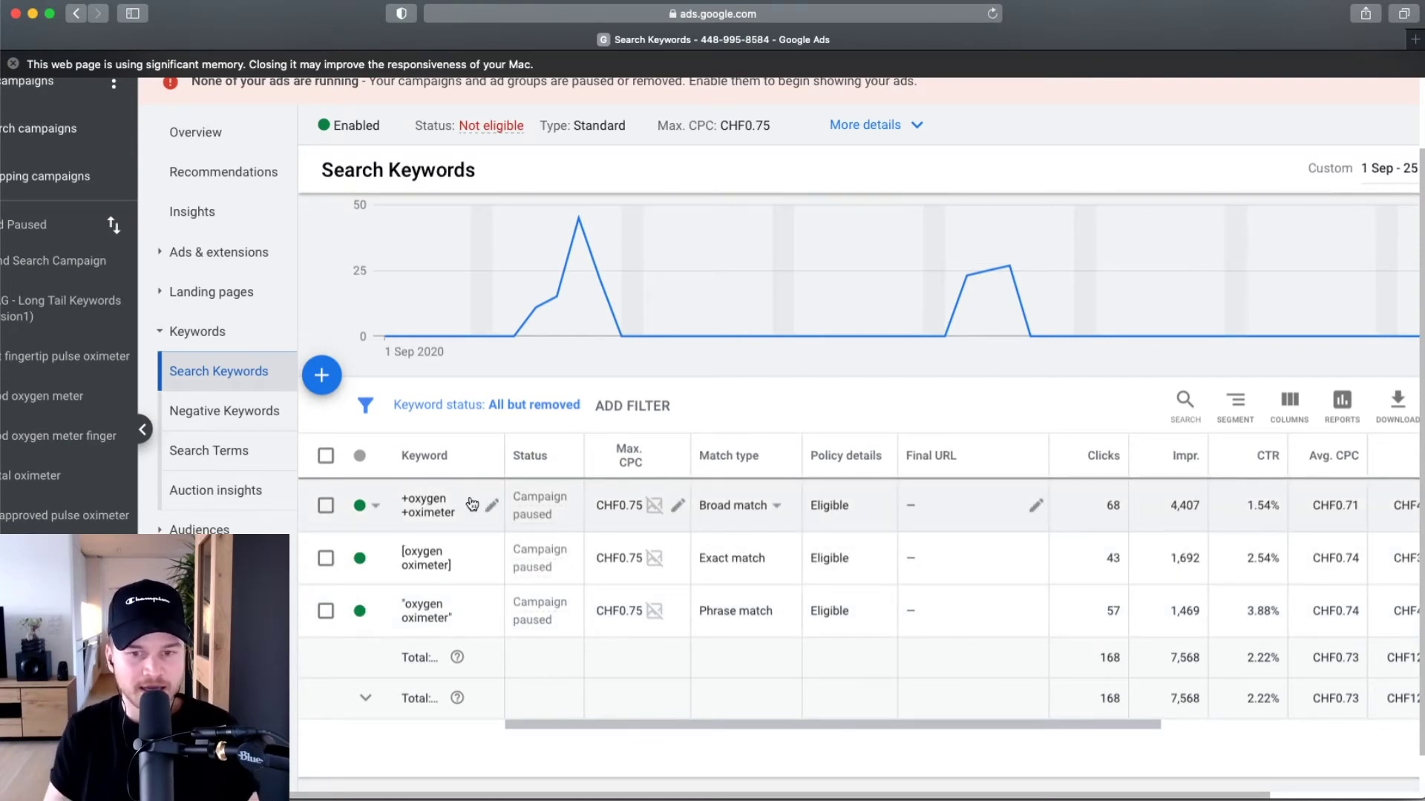
{"action": "scroll", "coordinate": [475, 505], "scroll_direction": "right", "scroll_amount": 10}
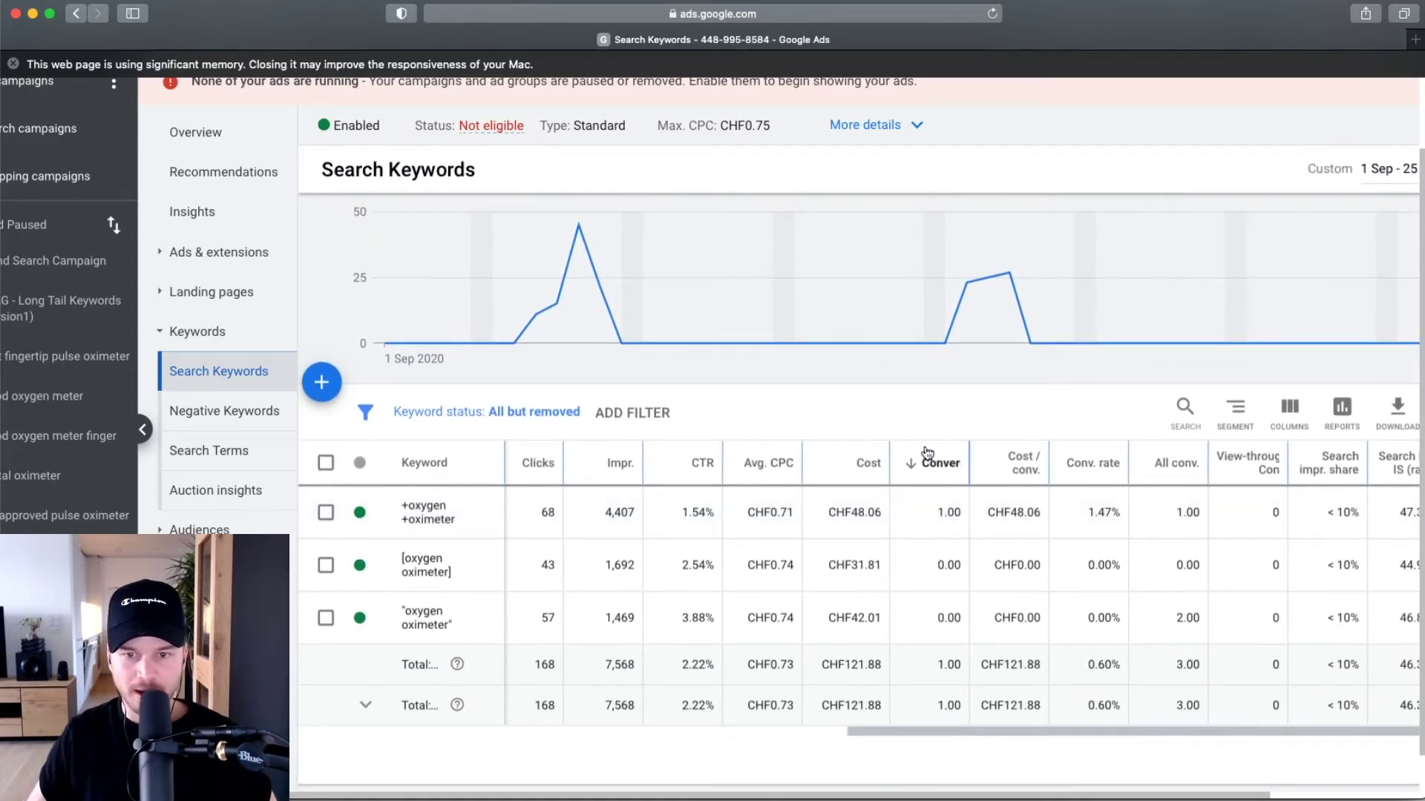
{"action": "double_click", "coordinate": [942, 512]}
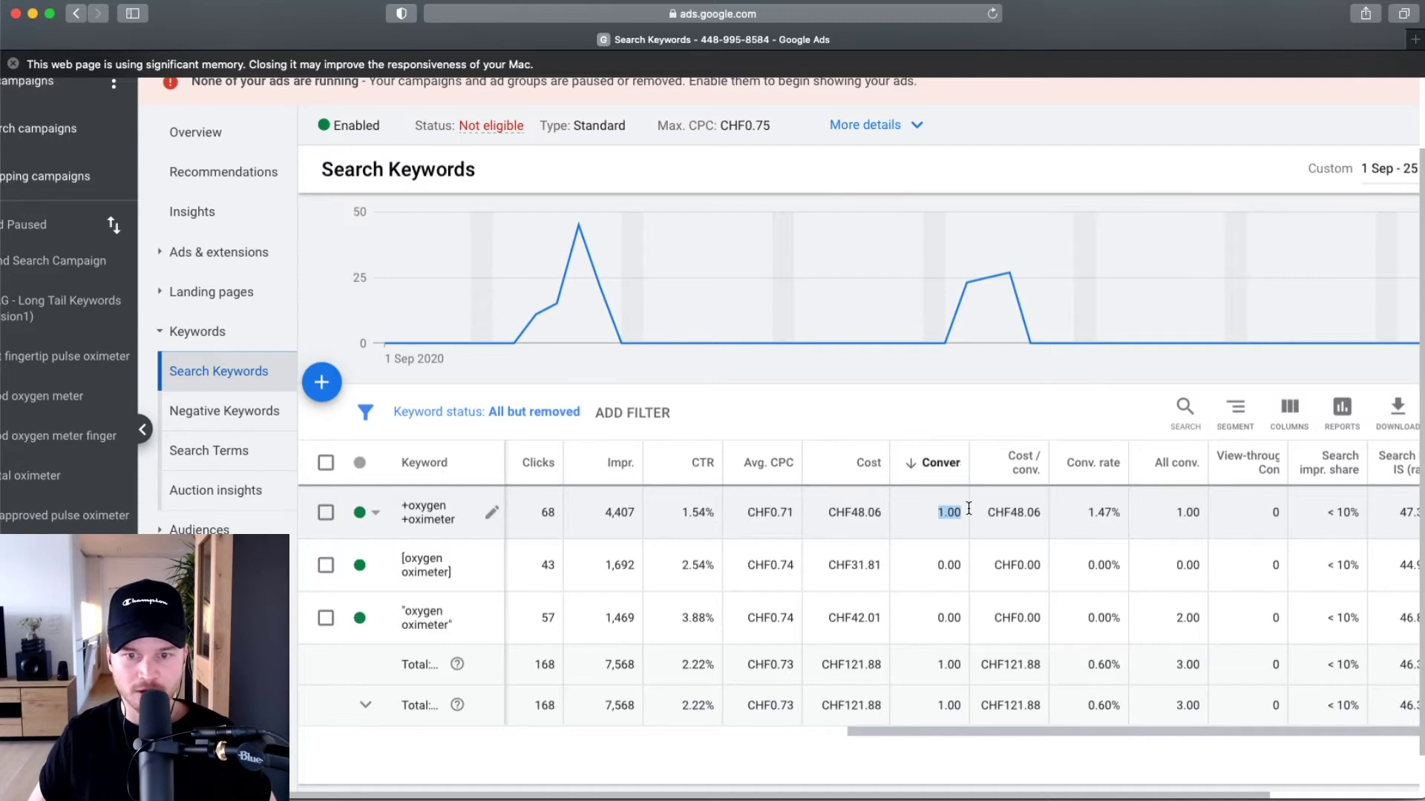
{"action": "scroll", "coordinate": [668, 519], "scroll_direction": "left", "scroll_amount": 6}
{"action": "scroll", "coordinate": [453, 535], "scroll_direction": "right", "scroll_amount": 5}
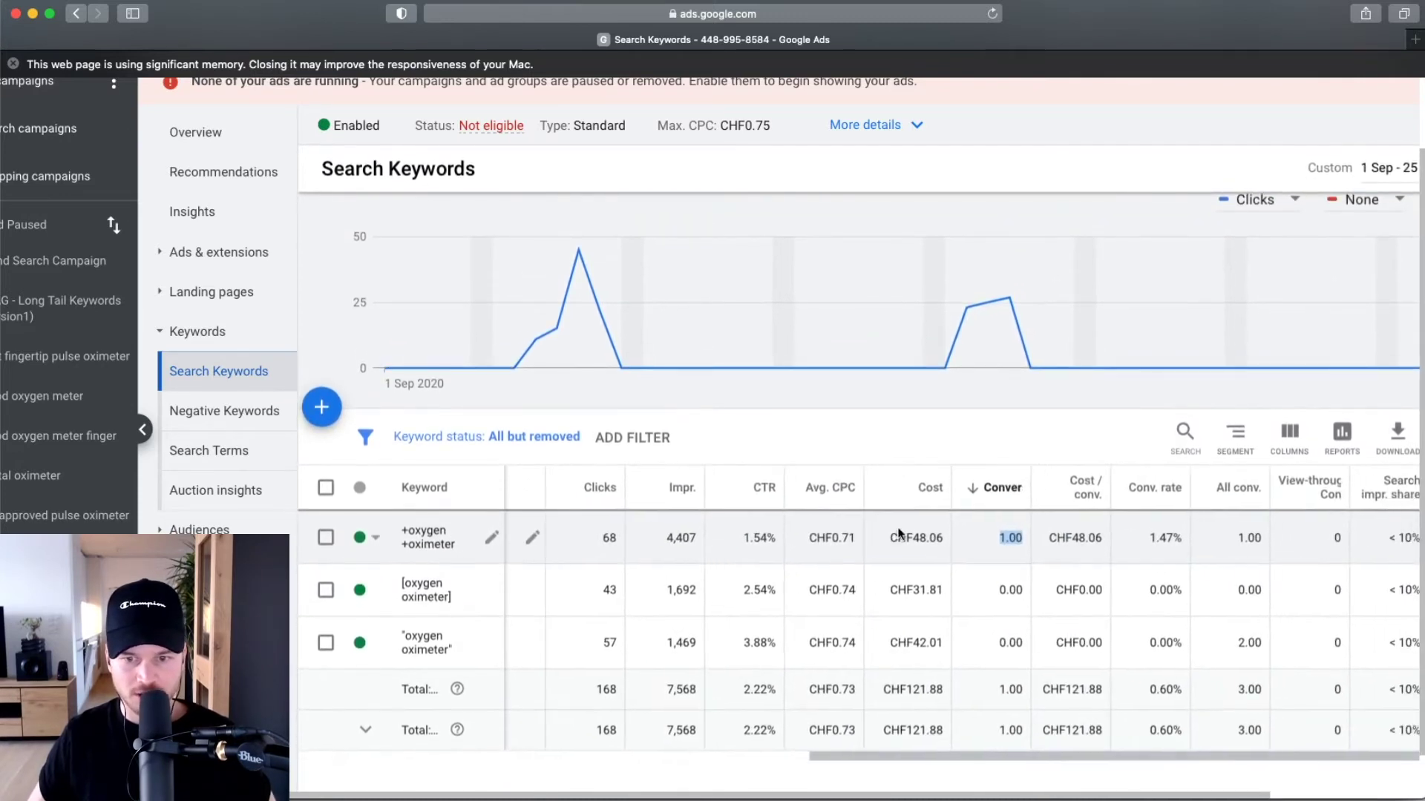
{"action": "scroll", "coordinate": [742, 535], "scroll_direction": "right", "scroll_amount": 3}
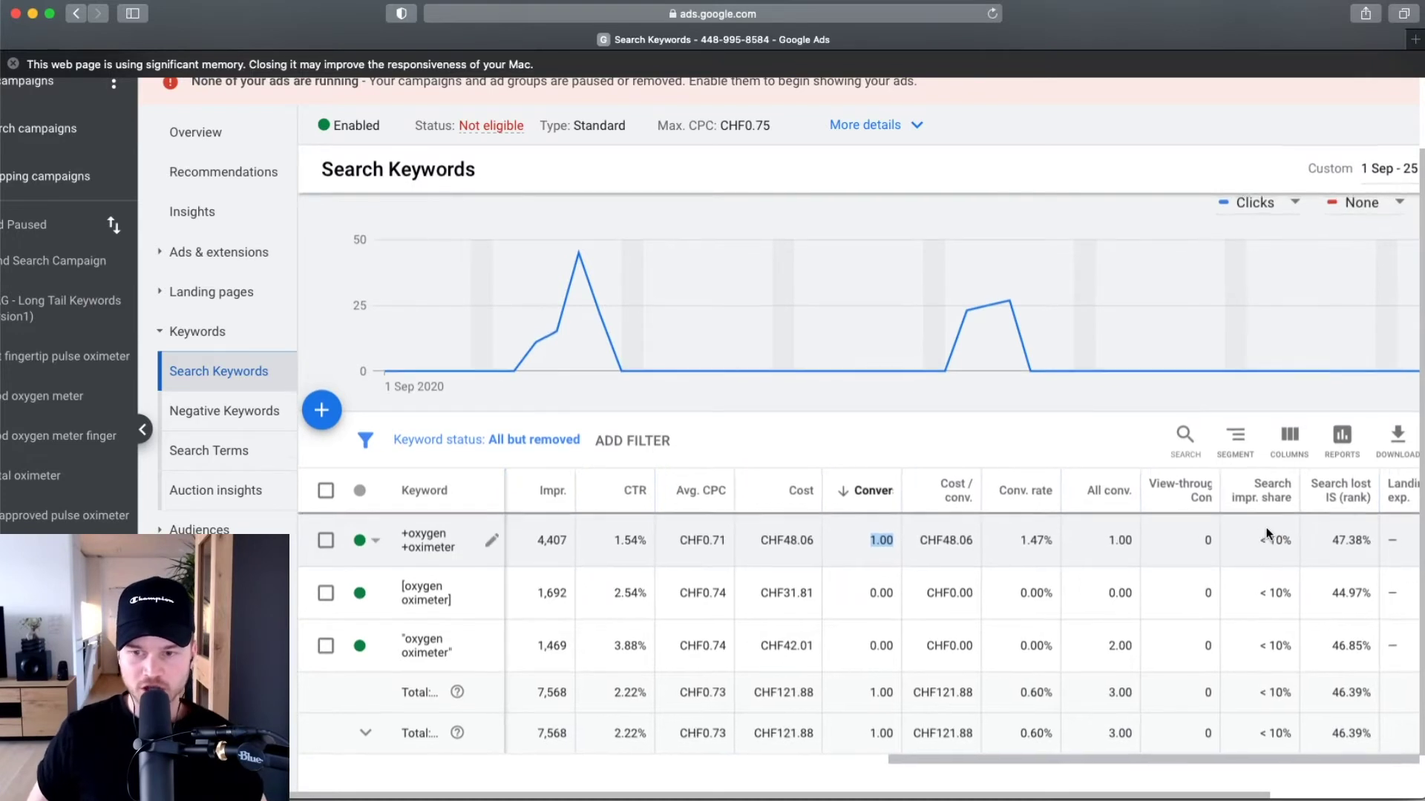
{"action": "scroll", "coordinate": [1261, 542], "scroll_direction": "right", "scroll_amount": 2}
{"action": "scroll", "coordinate": [1262, 542], "scroll_direction": "up", "scroll_amount": 1}
{"action": "scroll", "coordinate": [1200, 553], "scroll_direction": "up", "scroll_amount": 2}
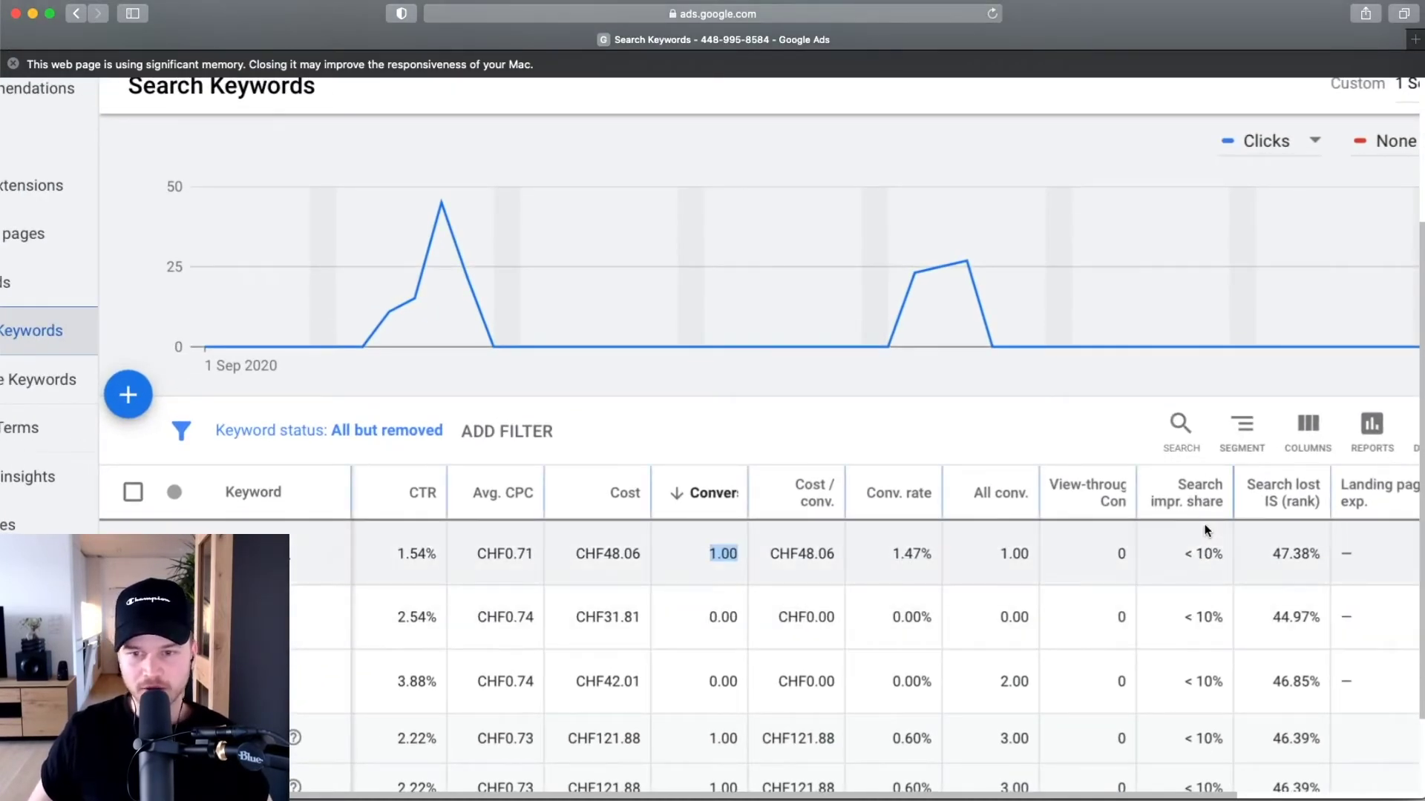
{"action": "left_click", "coordinate": [1307, 428]}
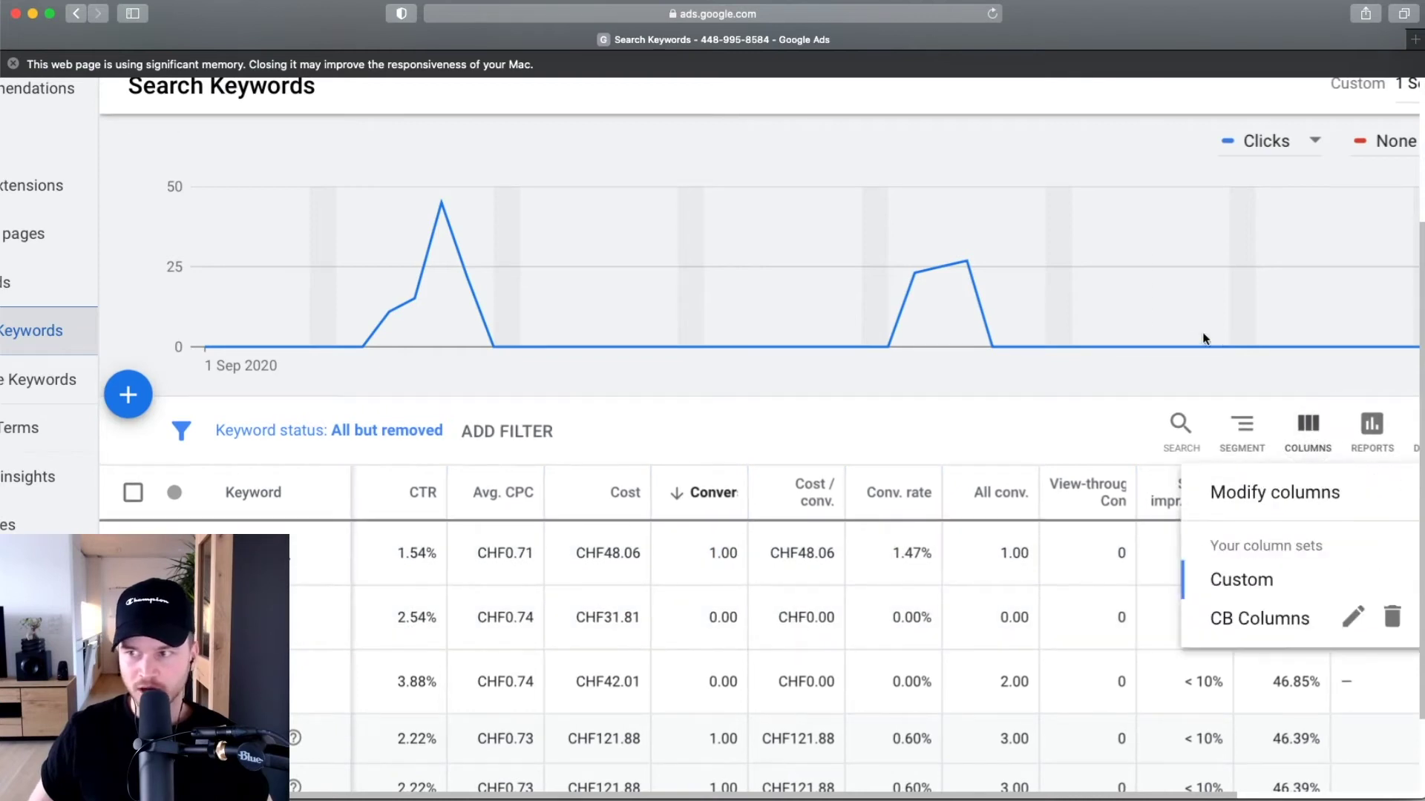
{"action": "left_click", "coordinate": [1280, 496]}
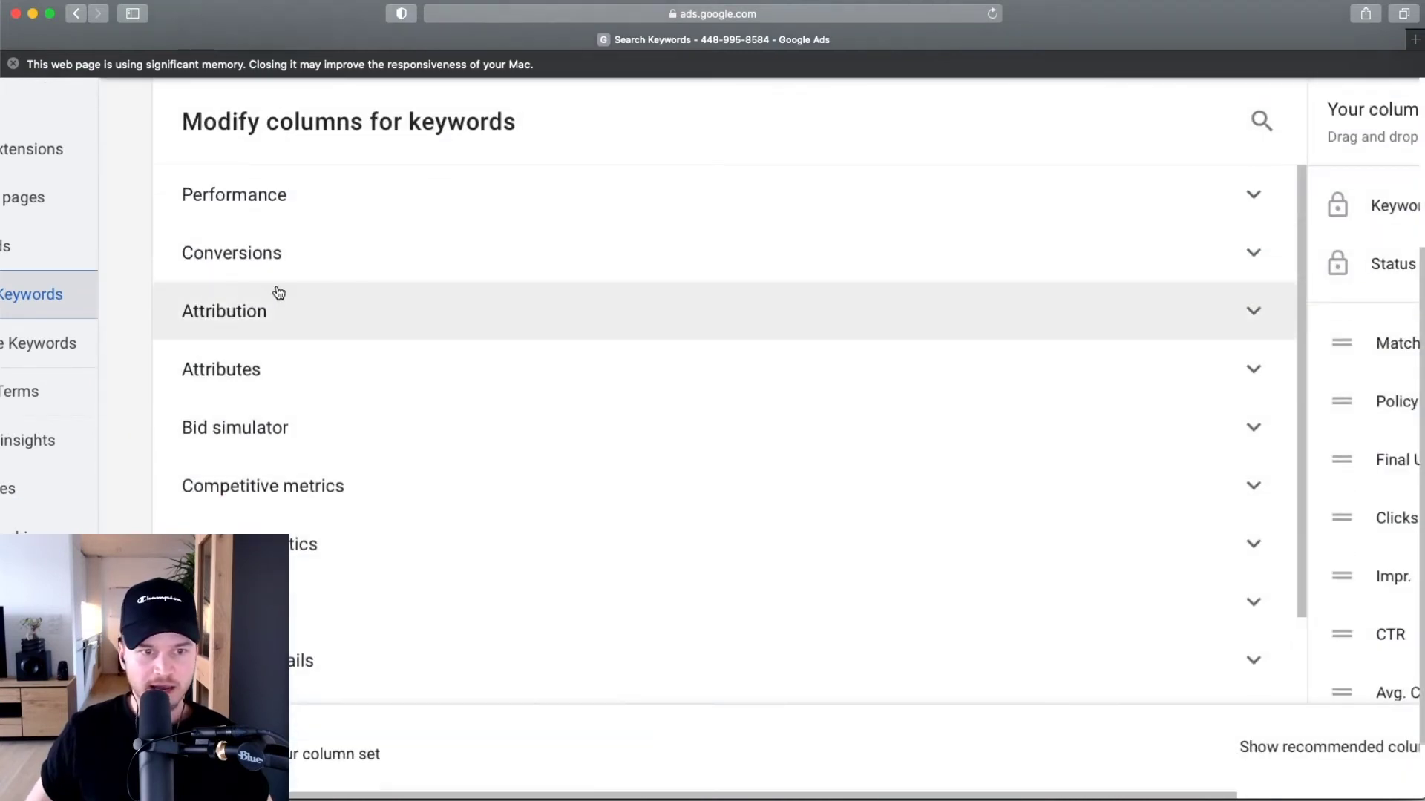
{"action": "left_click", "coordinate": [299, 207]}
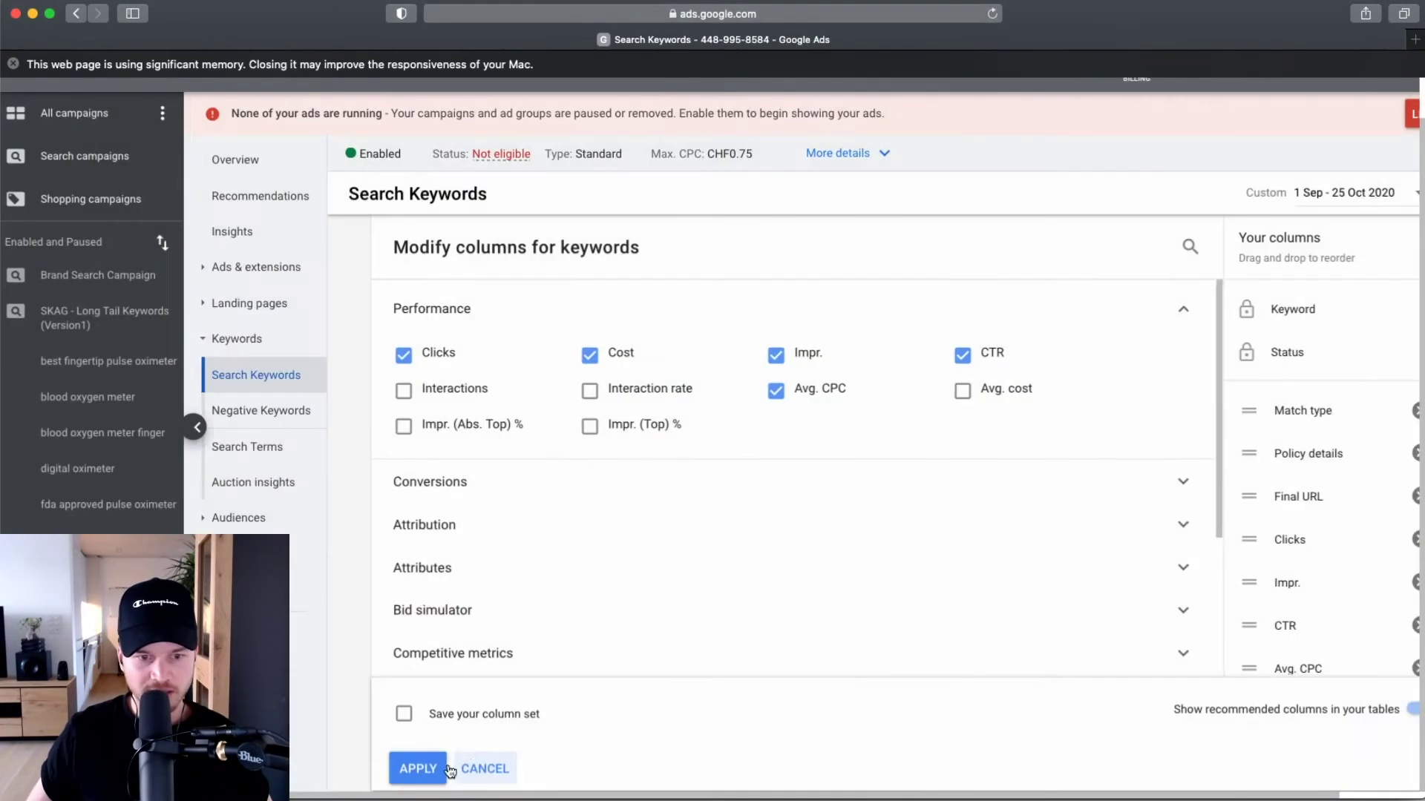
{"action": "left_click", "coordinate": [486, 768]}
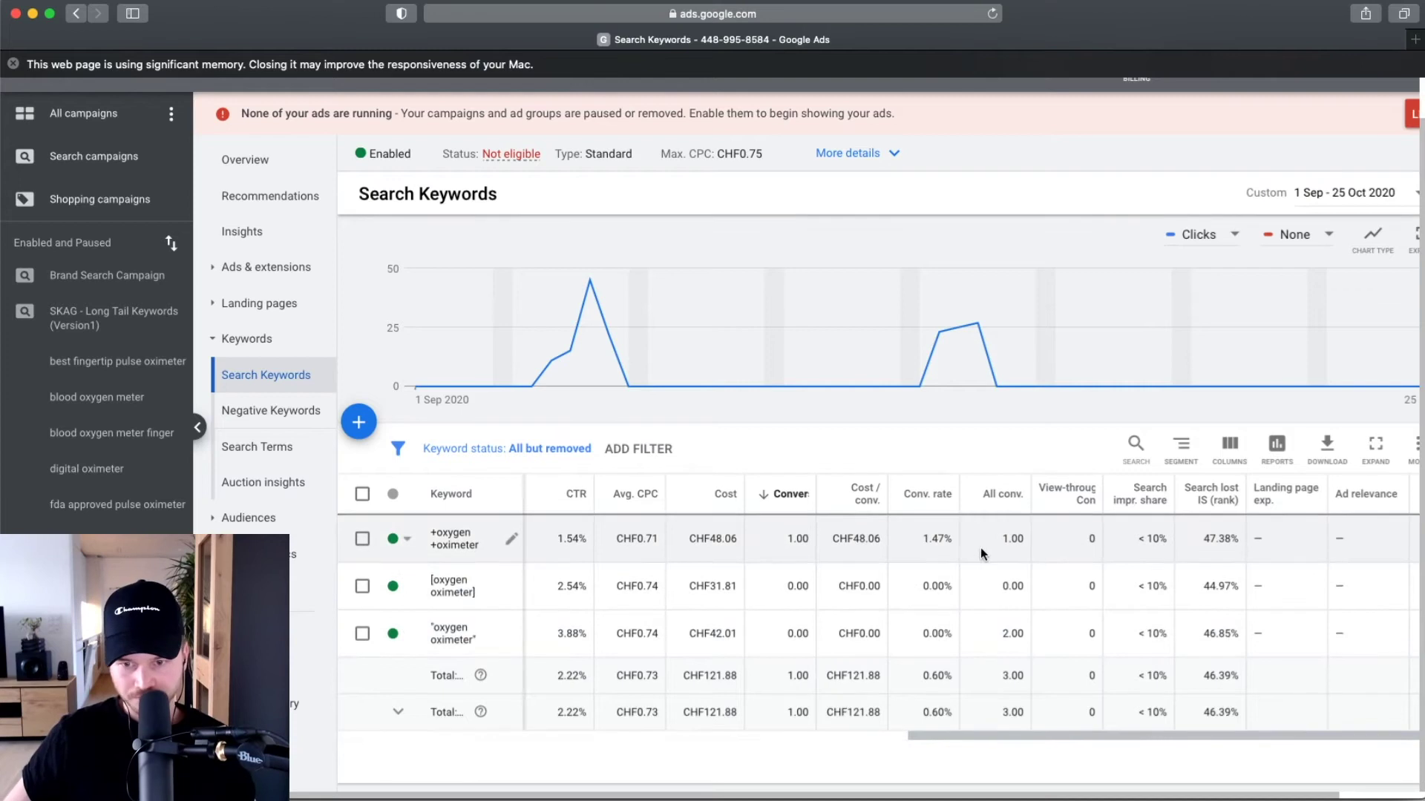
{"action": "scroll", "coordinate": [893, 550], "scroll_direction": "up", "scroll_amount": 3}
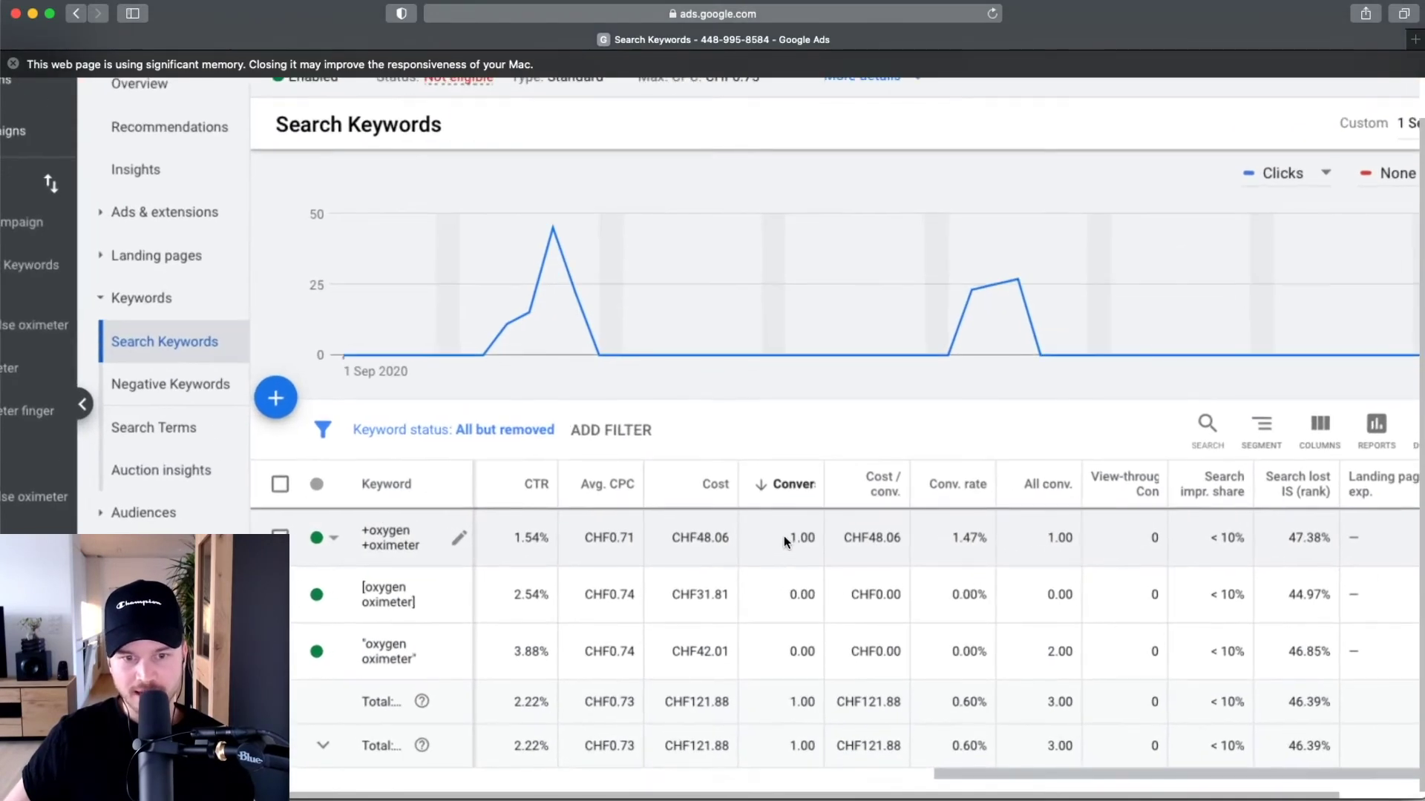
{"action": "scroll", "coordinate": [413, 544], "scroll_direction": "left", "scroll_amount": 1}
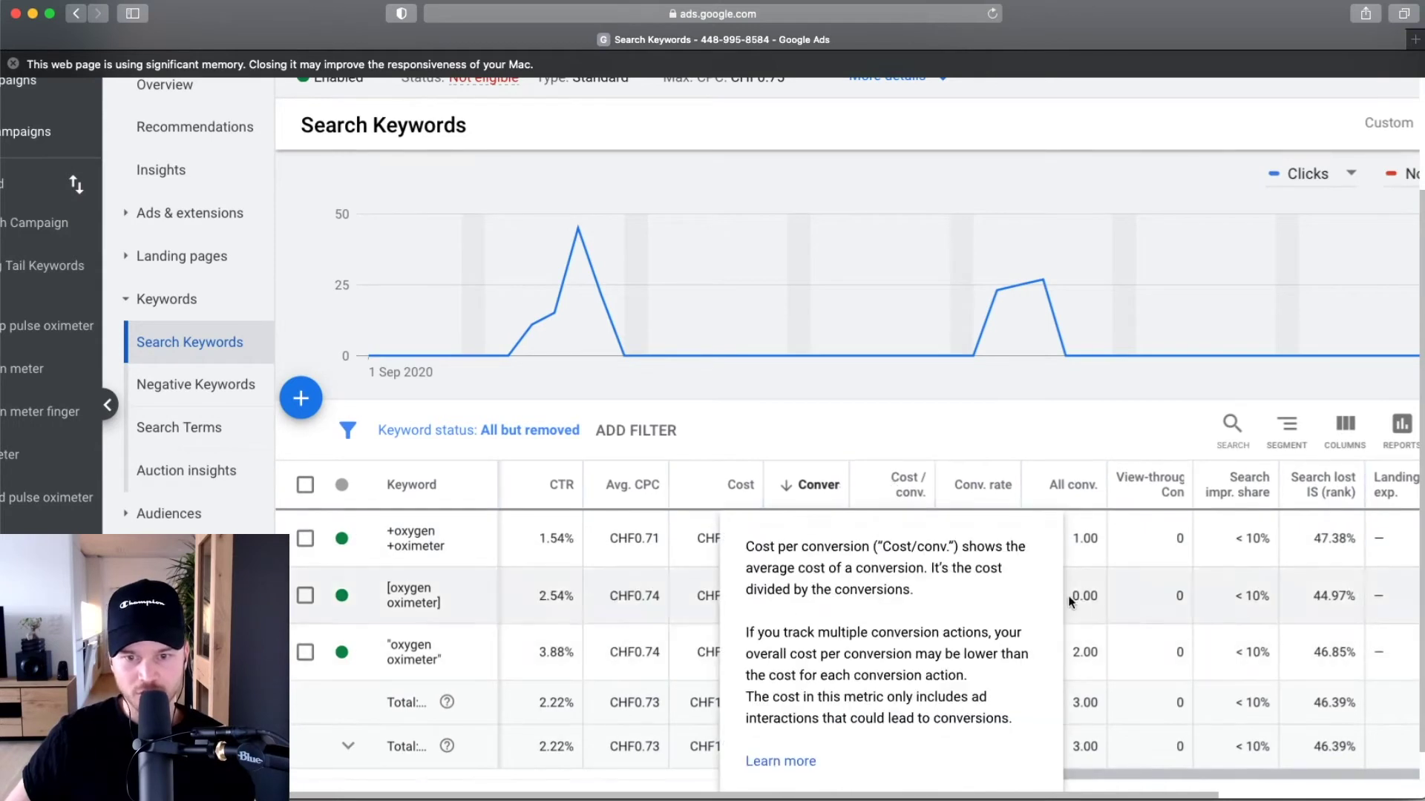
{"action": "left_click_drag", "start_coordinate": [893, 538], "coordinate": [947, 539]}
{"action": "left_click", "coordinate": [888, 538]}
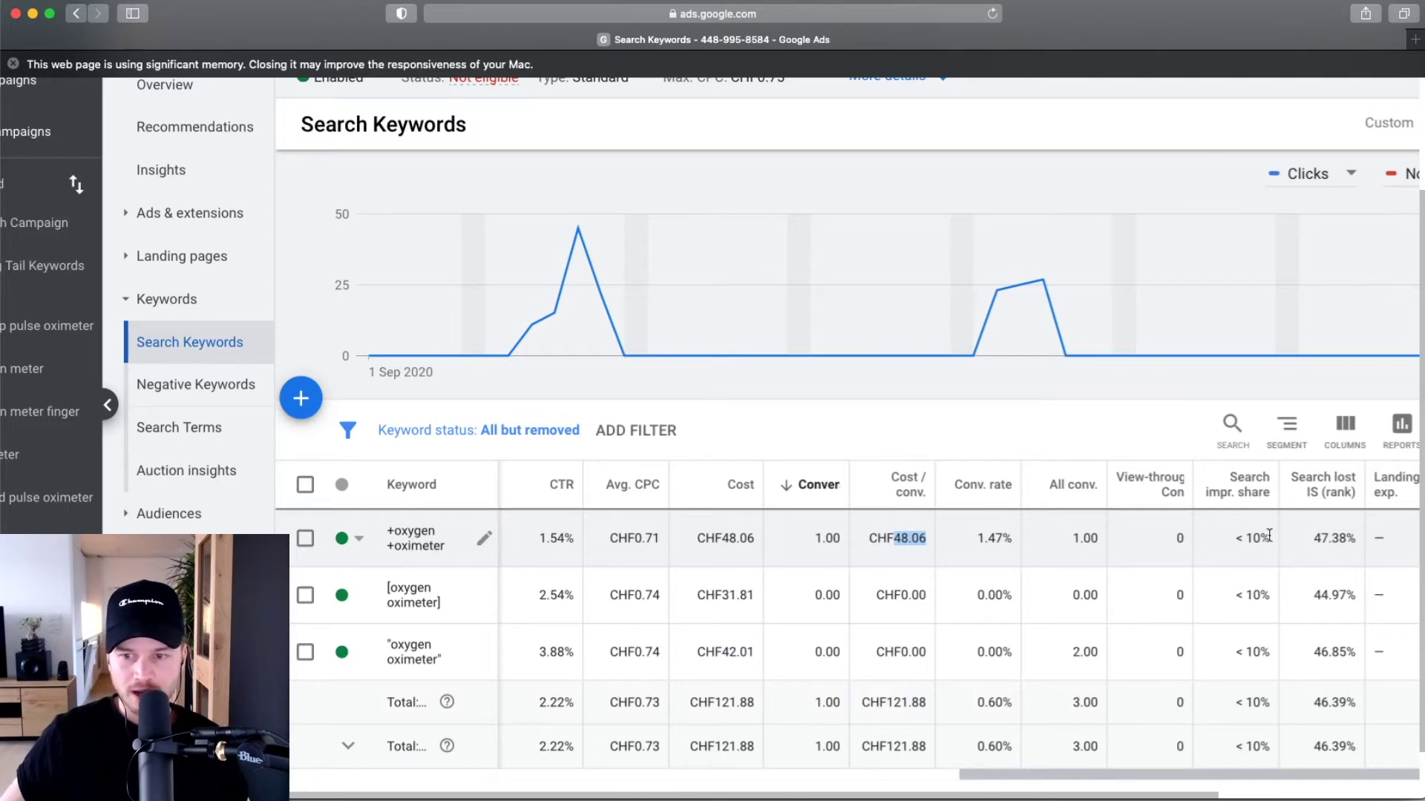
{"action": "left_click_drag", "start_coordinate": [1235, 539], "coordinate": [1266, 537]}
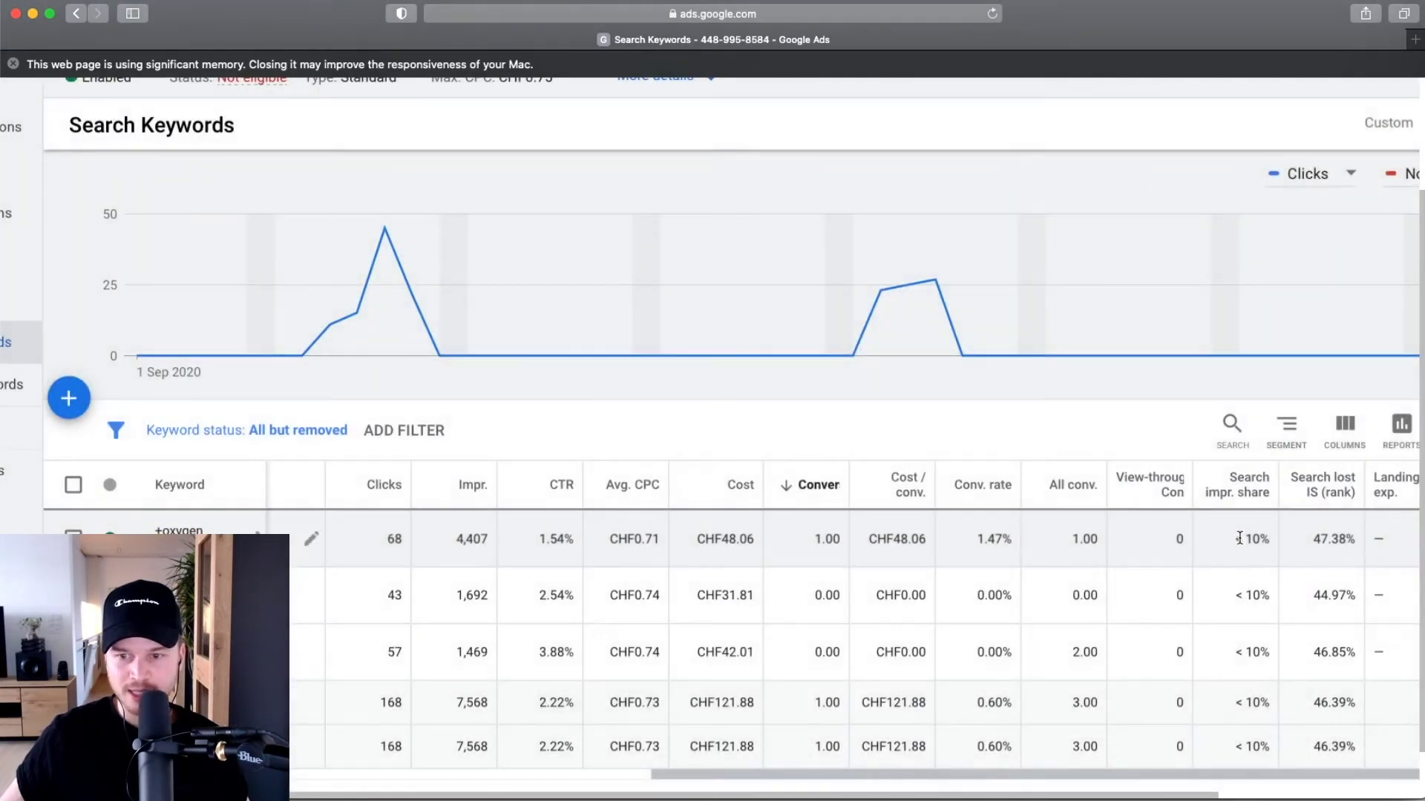
{"action": "scroll", "coordinate": [1239, 538], "scroll_direction": "down", "scroll_amount": 1}
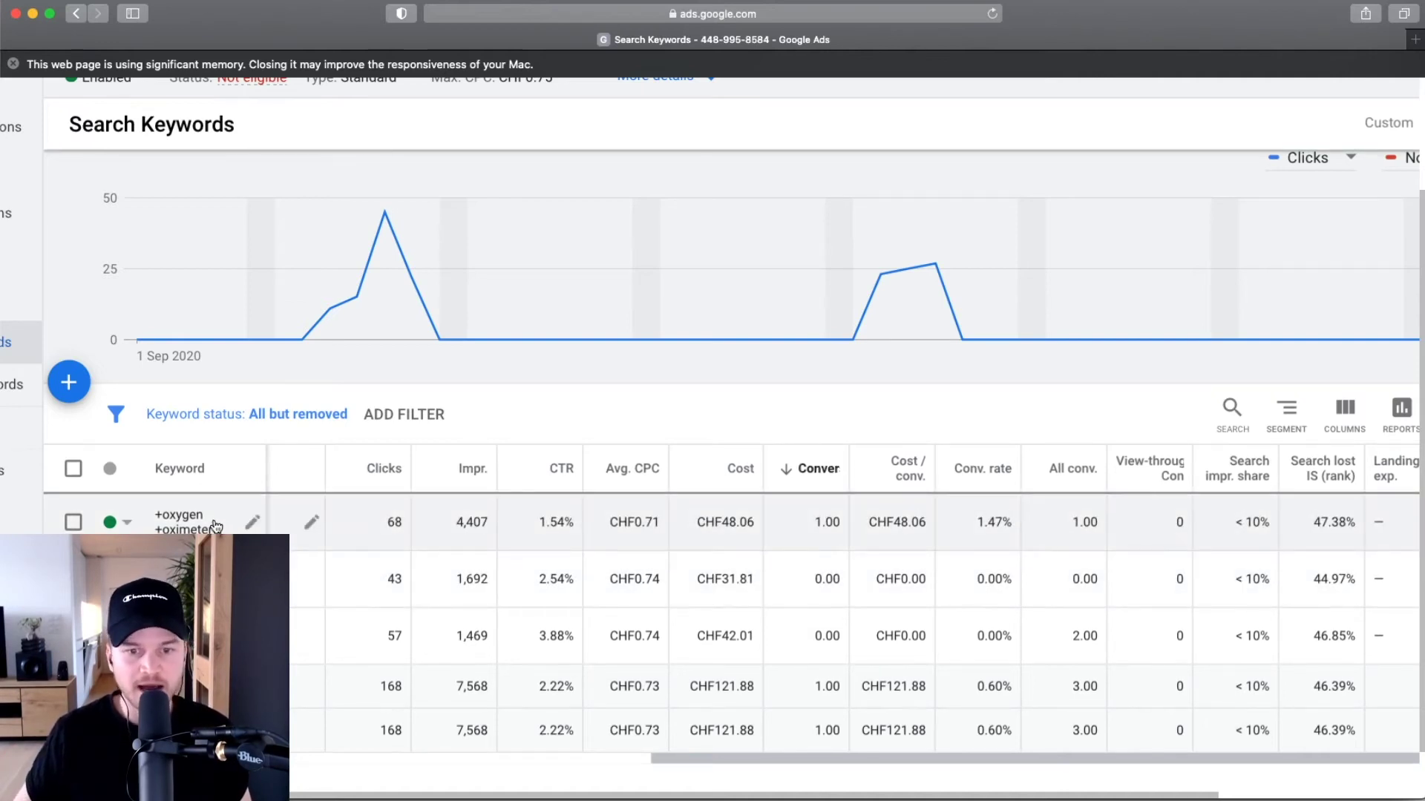
{"action": "key", "text": "ctrl+Left"}
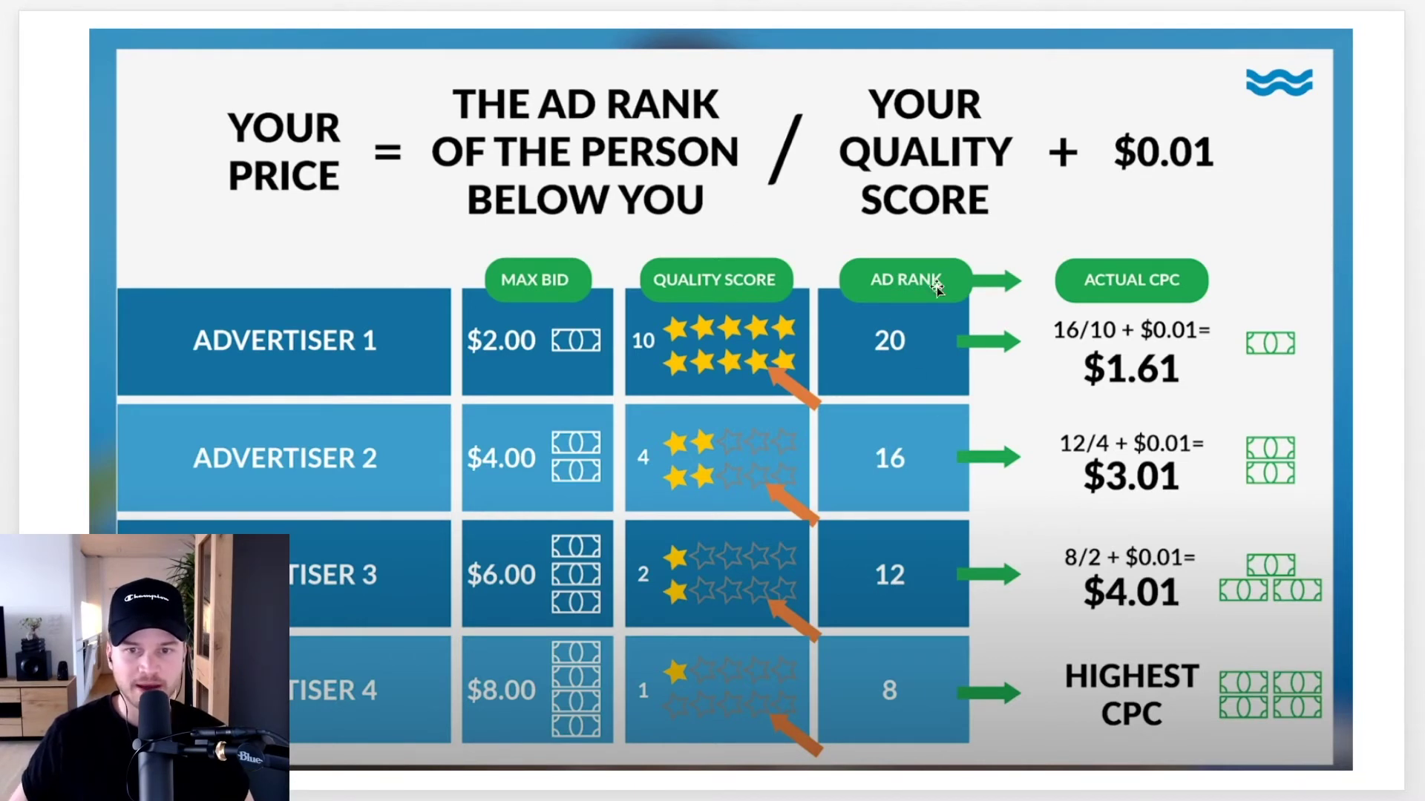
{"action": "key", "text": "Escape"}
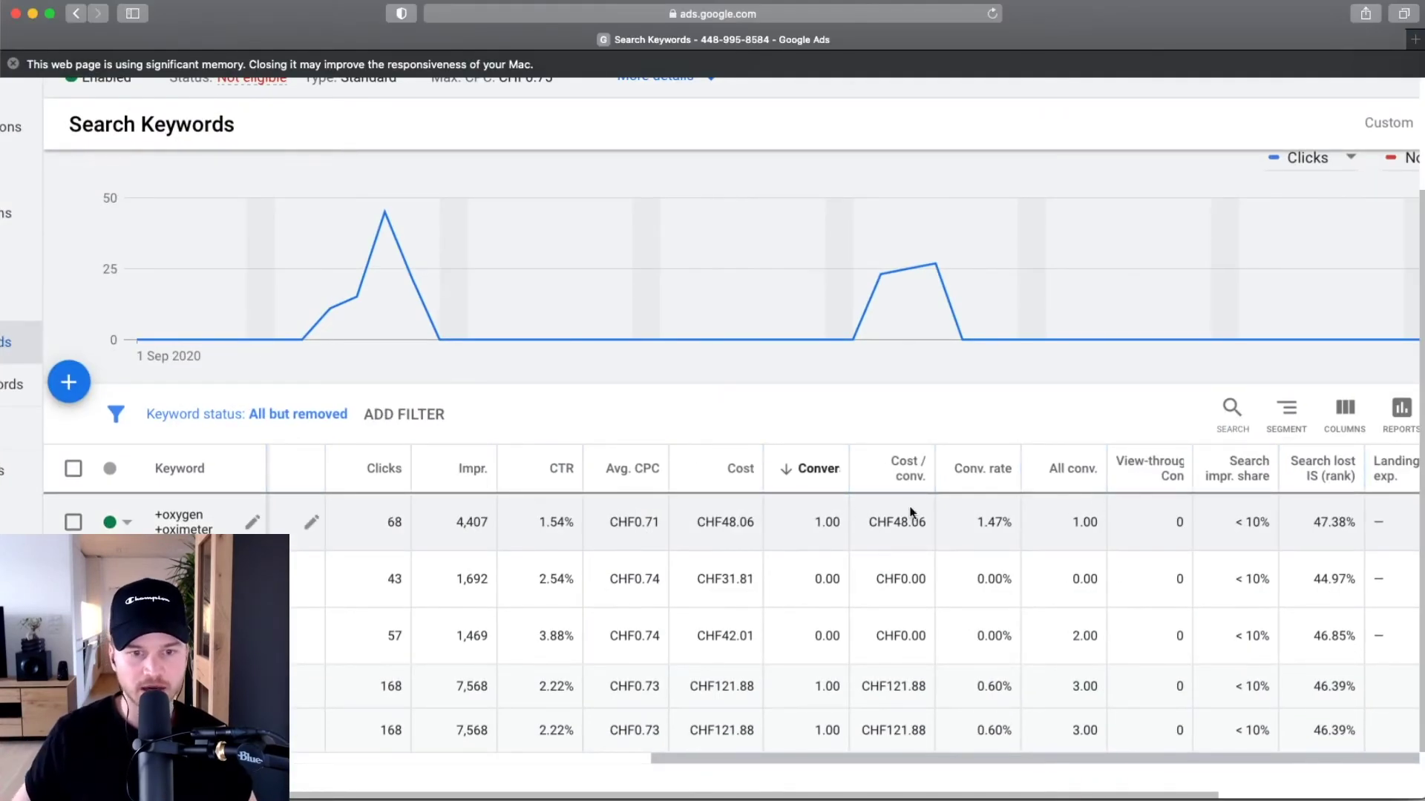
{"action": "scroll", "coordinate": [824, 508], "scroll_direction": "left", "scroll_amount": 7}
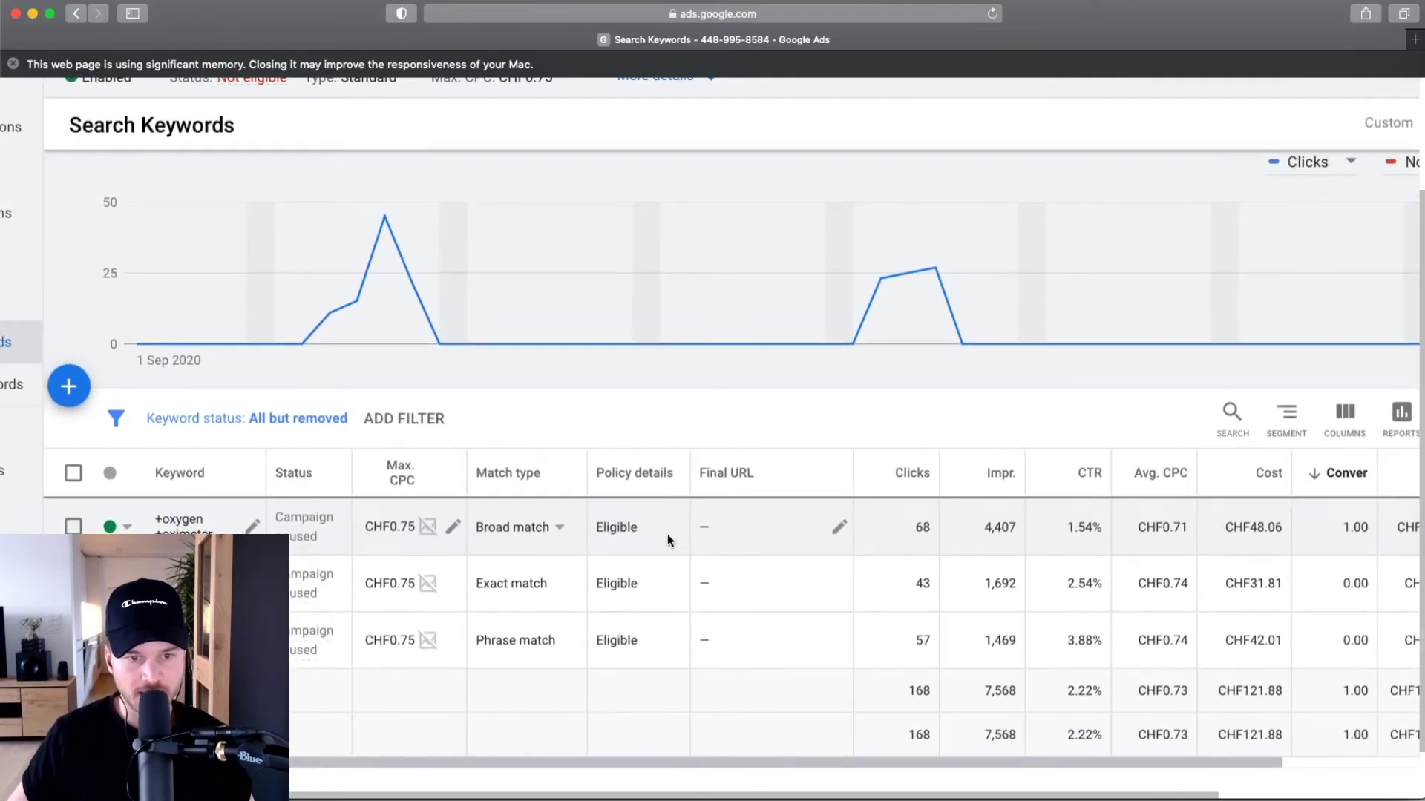
{"action": "left_click", "coordinate": [452, 527]}
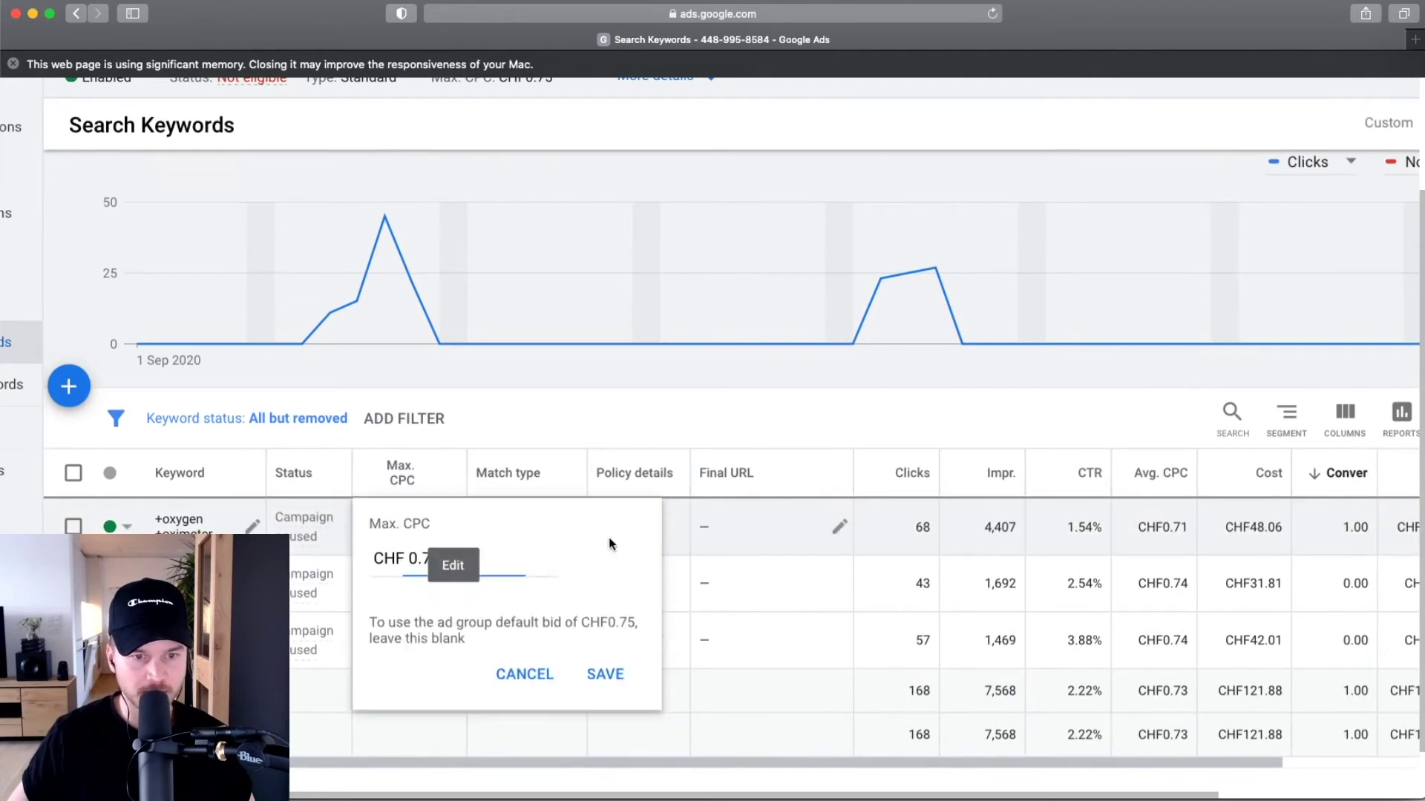
{"action": "left_click_drag", "start_coordinate": [445, 558], "coordinate": [386, 558]}
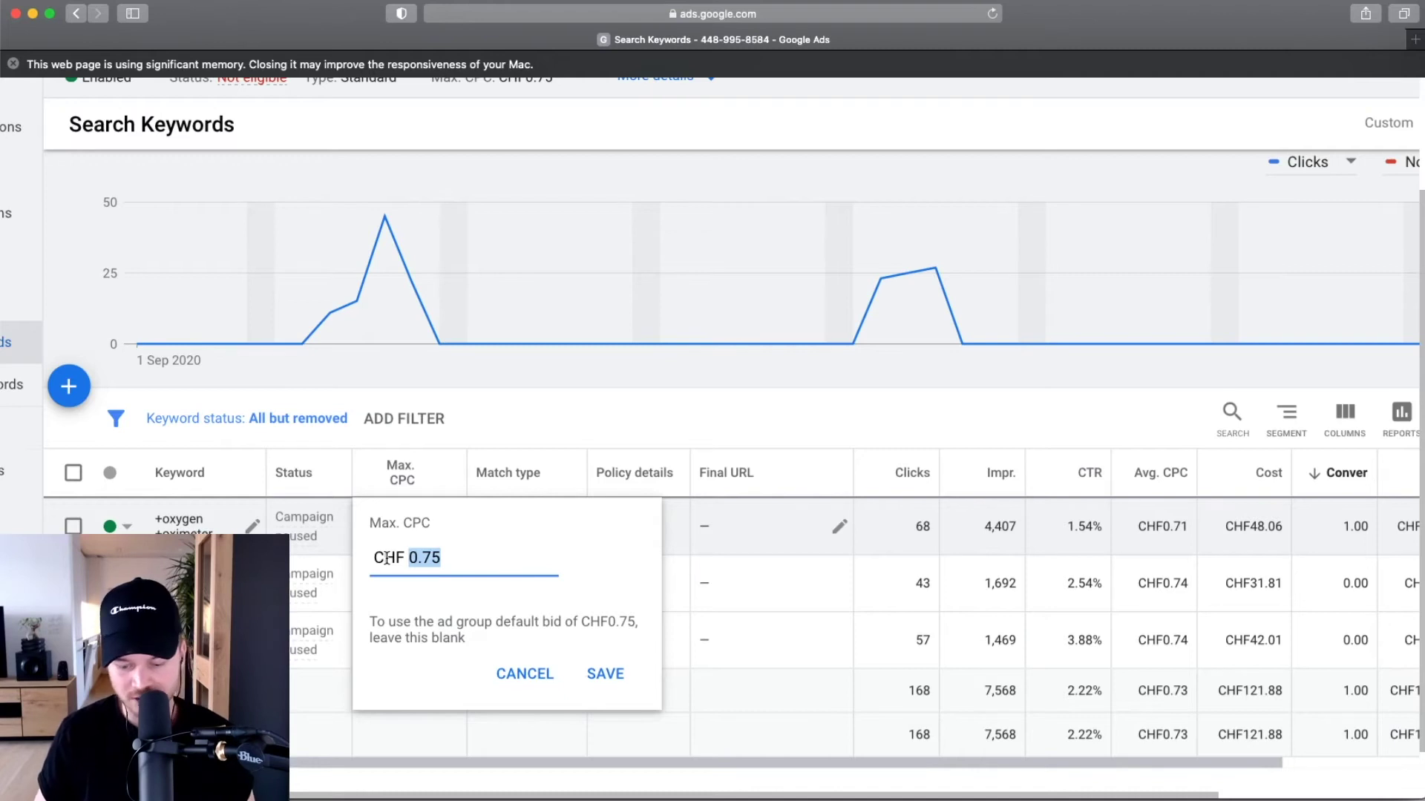
{"action": "type", "text": "1"}
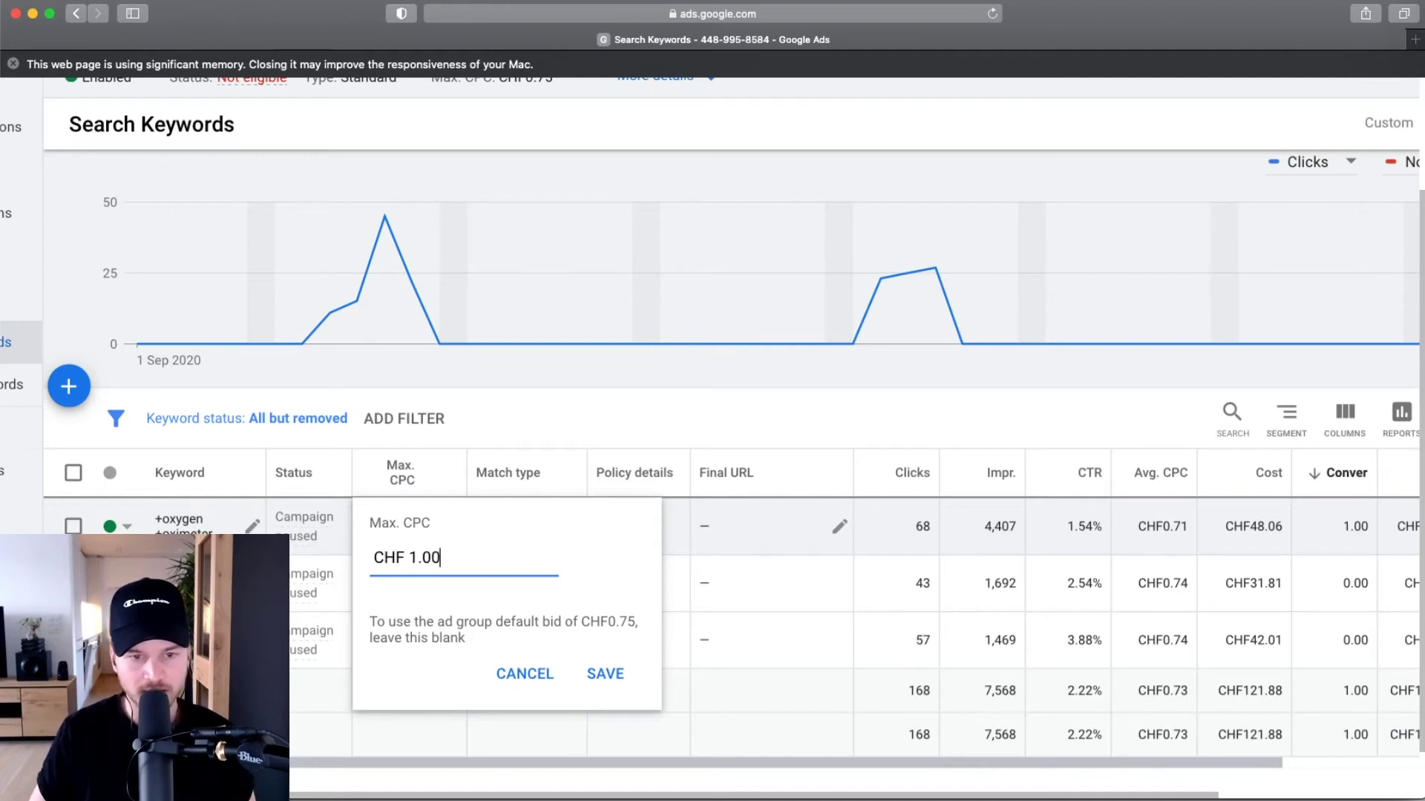
{"action": "left_click", "coordinate": [594, 674]}
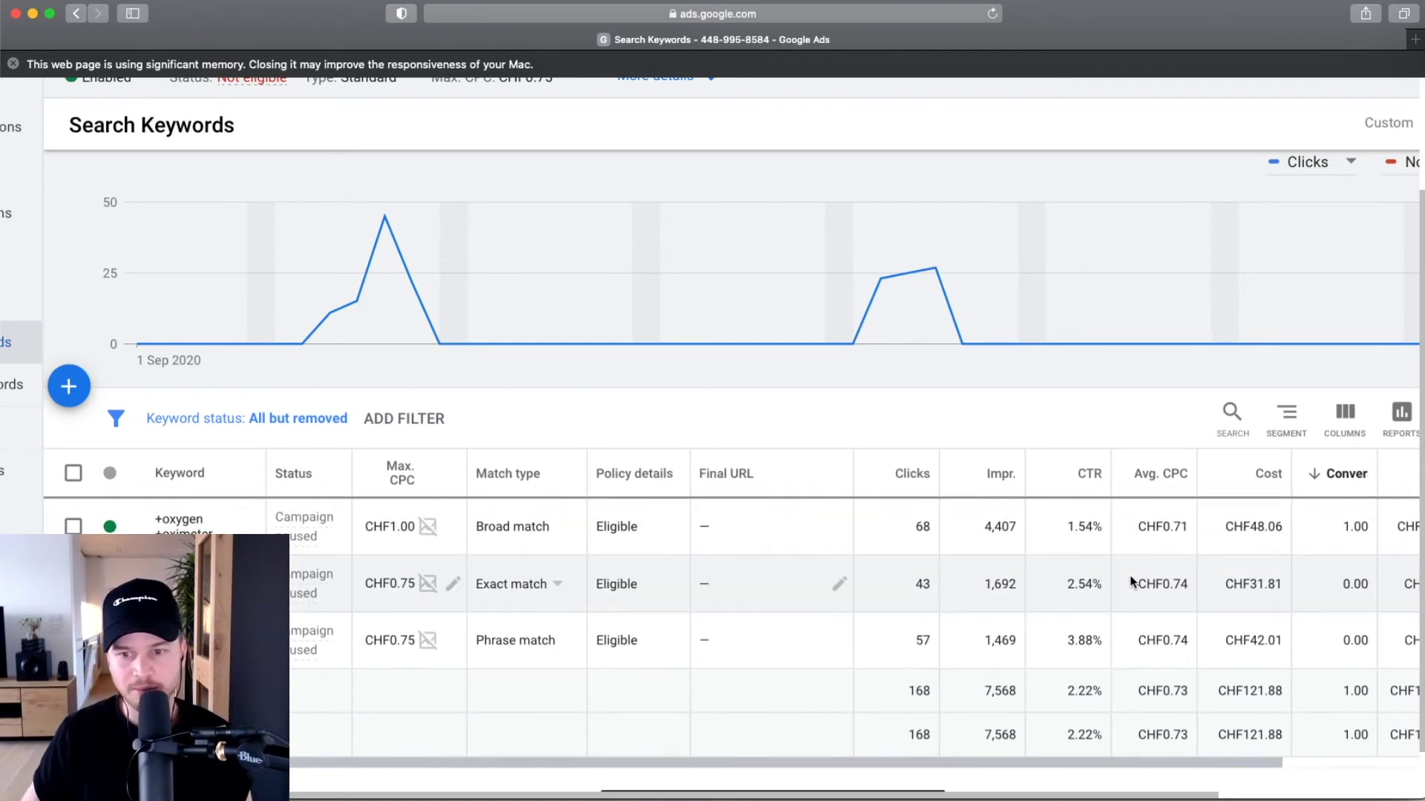
{"action": "scroll", "coordinate": [1127, 573], "scroll_direction": "right", "scroll_amount": 5}
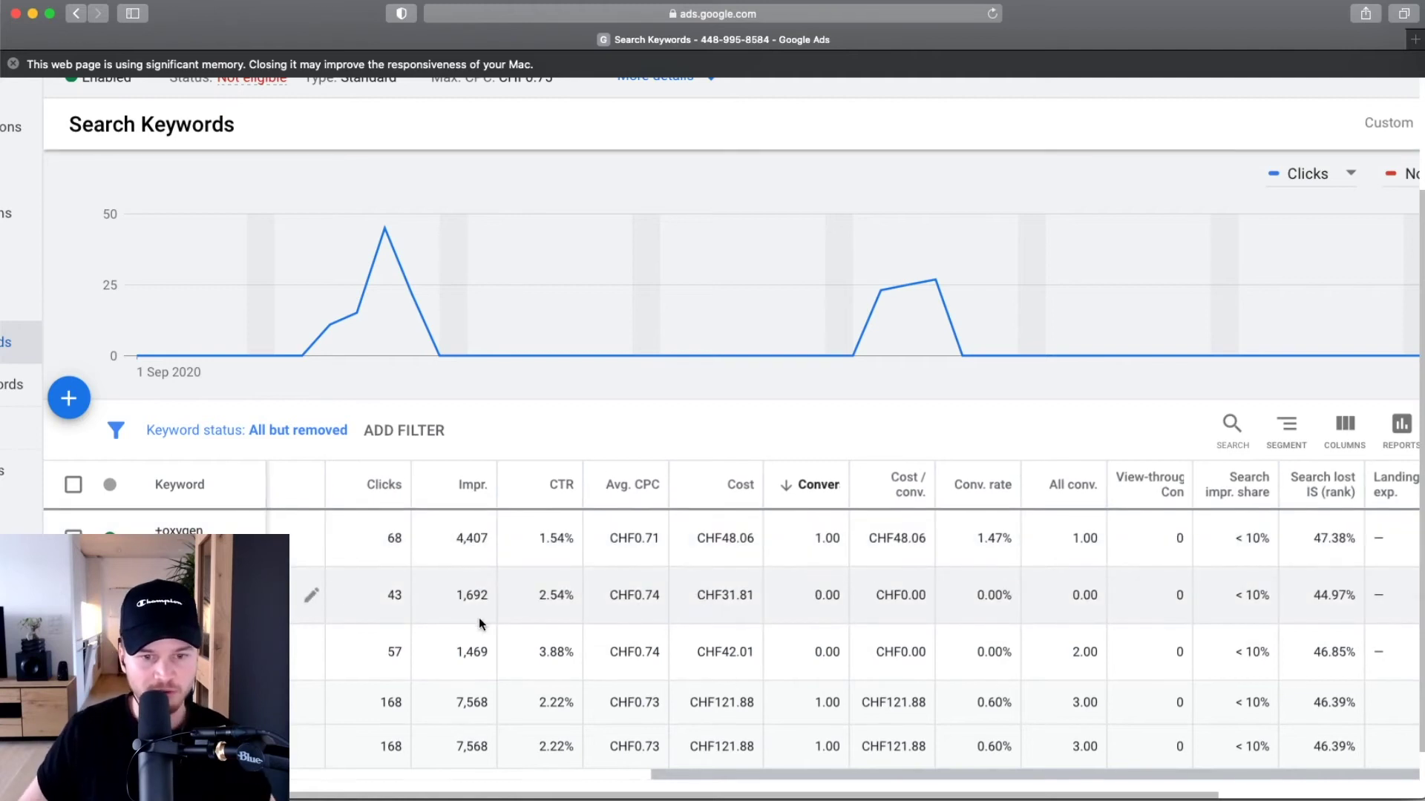
{"action": "scroll", "coordinate": [496, 610], "scroll_direction": "down", "scroll_amount": 1}
{"action": "scroll", "coordinate": [497, 610], "scroll_direction": "left", "scroll_amount": 10}
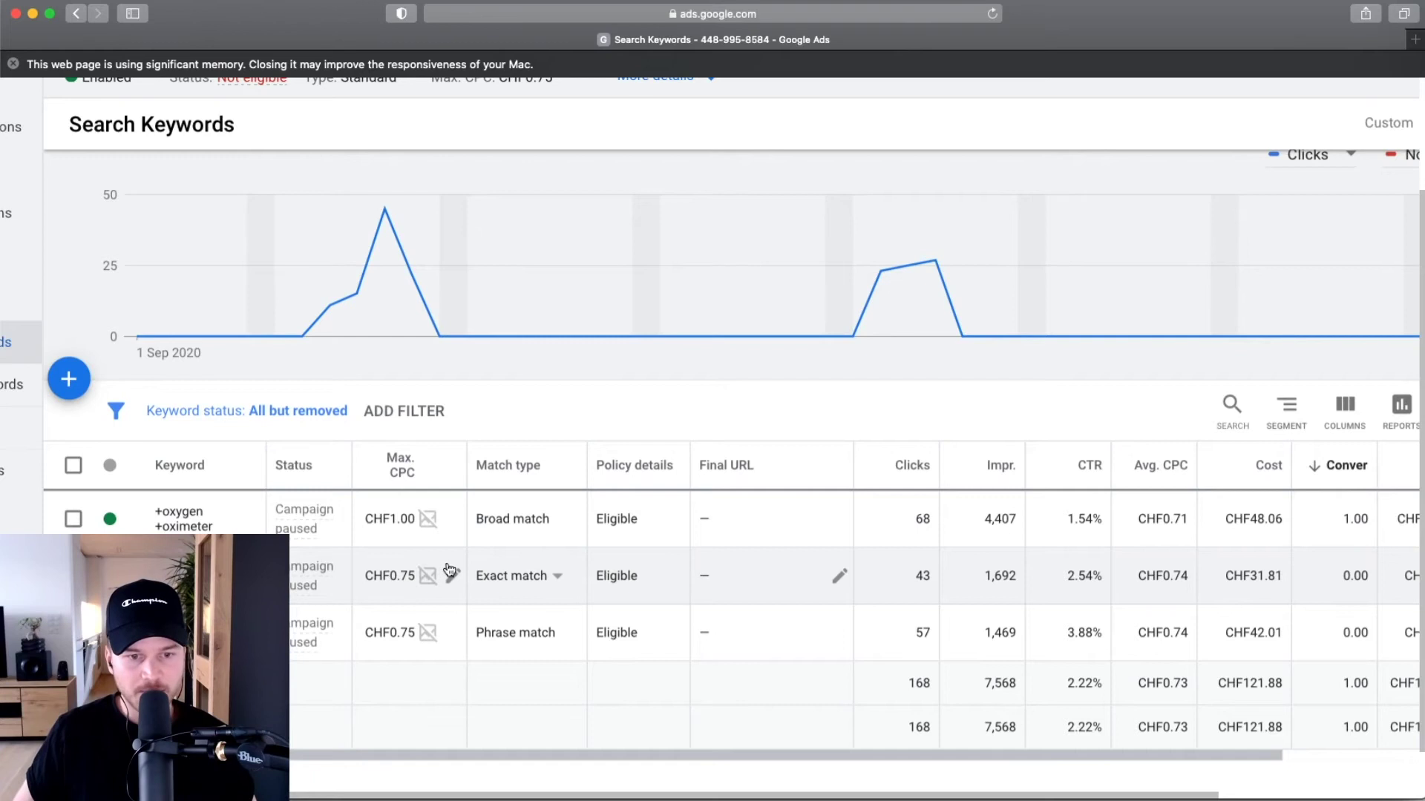
{"action": "scroll", "coordinate": [443, 557], "scroll_direction": "right", "scroll_amount": 3}
{"action": "scroll", "coordinate": [363, 560], "scroll_direction": "left", "scroll_amount": 3}
{"action": "scroll", "coordinate": [363, 559], "scroll_direction": "up", "scroll_amount": 1}
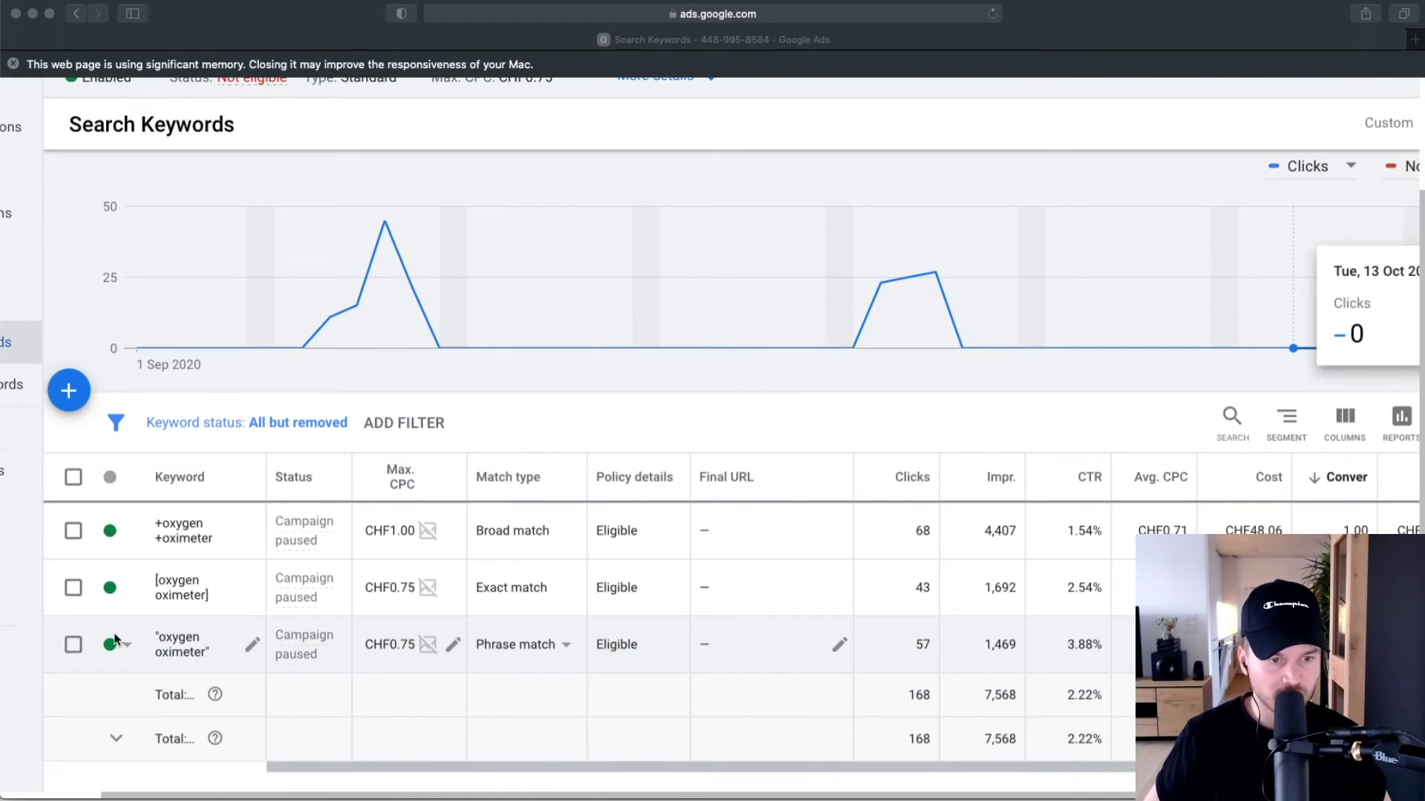
Step: Pause, then re-enable, the phrase-match 'oxygen oximeter' keyword
{"action": "left_click", "coordinate": [129, 650]}
{"action": "left_click", "coordinate": [141, 679]}
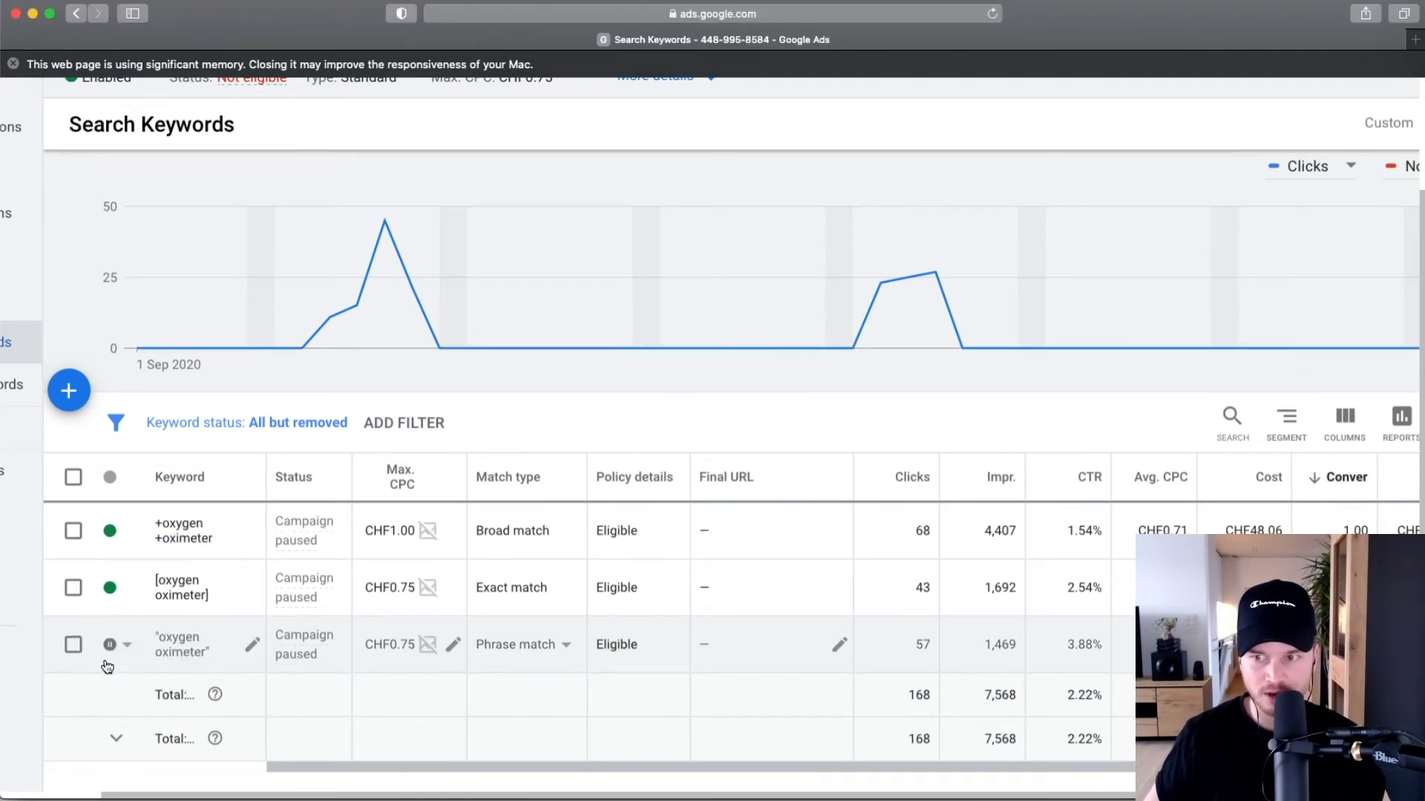
{"action": "left_click", "coordinate": [127, 645]}
{"action": "left_click", "coordinate": [144, 647]}
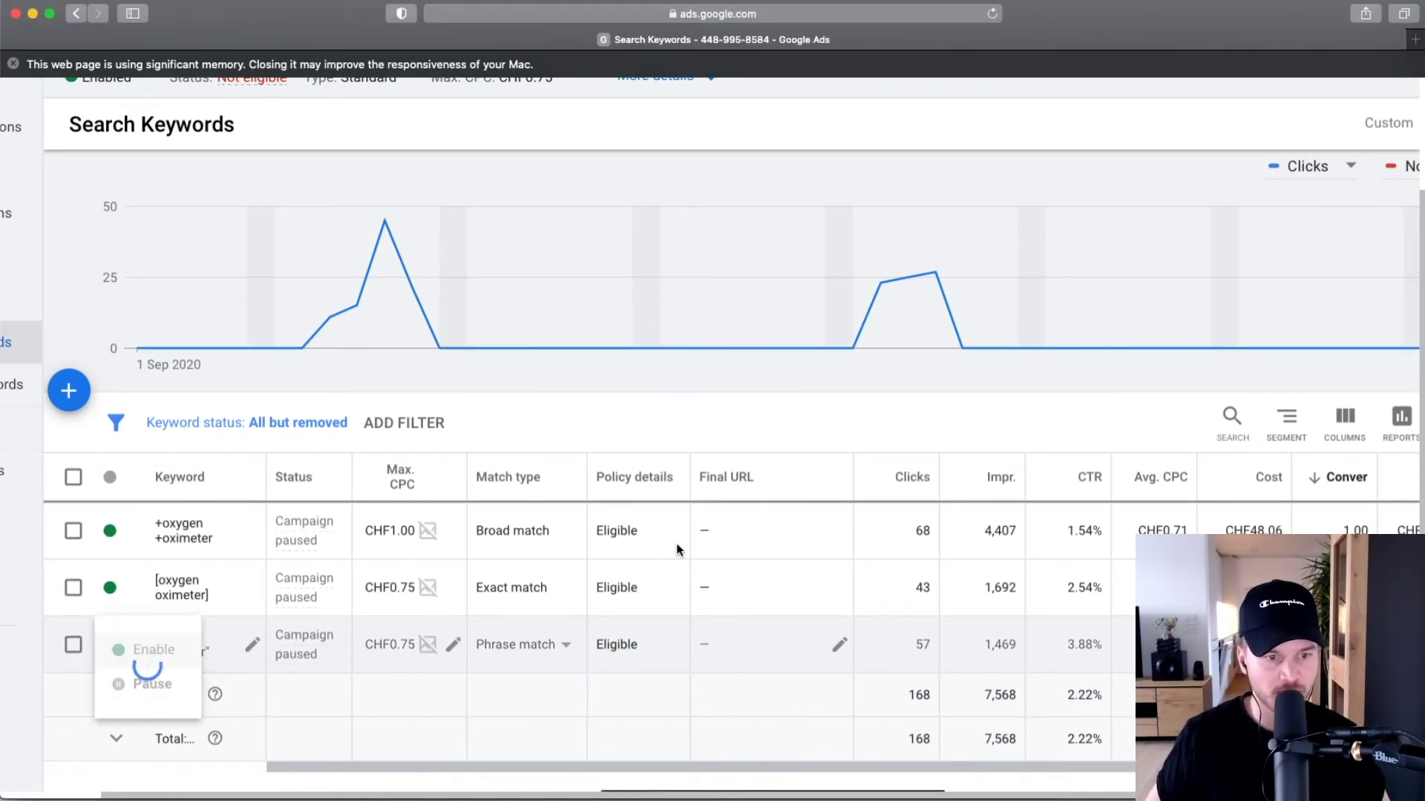
Step: Expand the Demographics section in the left navigation to show Age and Gender
{"action": "scroll", "coordinate": [486, 553], "scroll_direction": "down", "scroll_amount": 3}
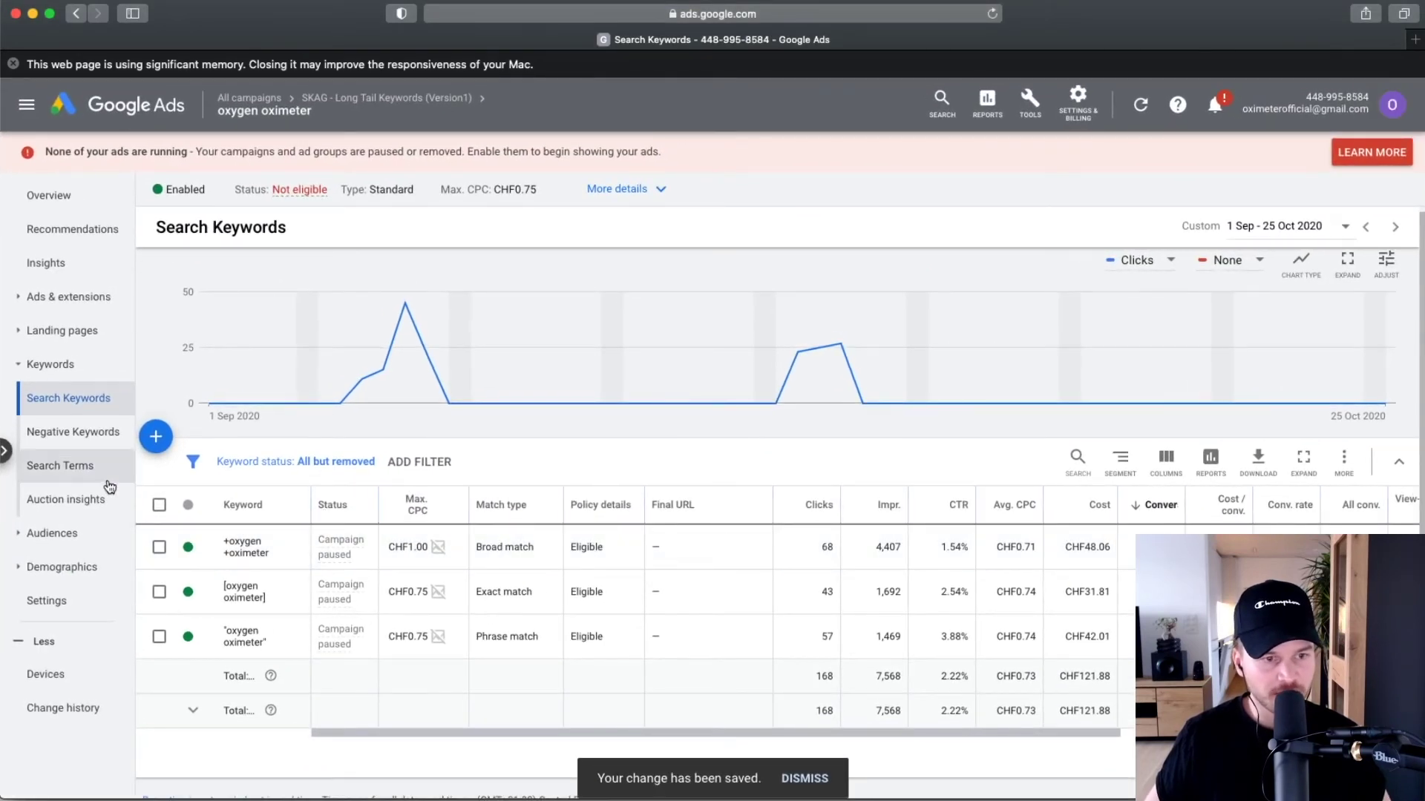
{"action": "left_click", "coordinate": [24, 575]}
{"action": "scroll", "coordinate": [39, 596], "scroll_direction": "down", "scroll_amount": 2}
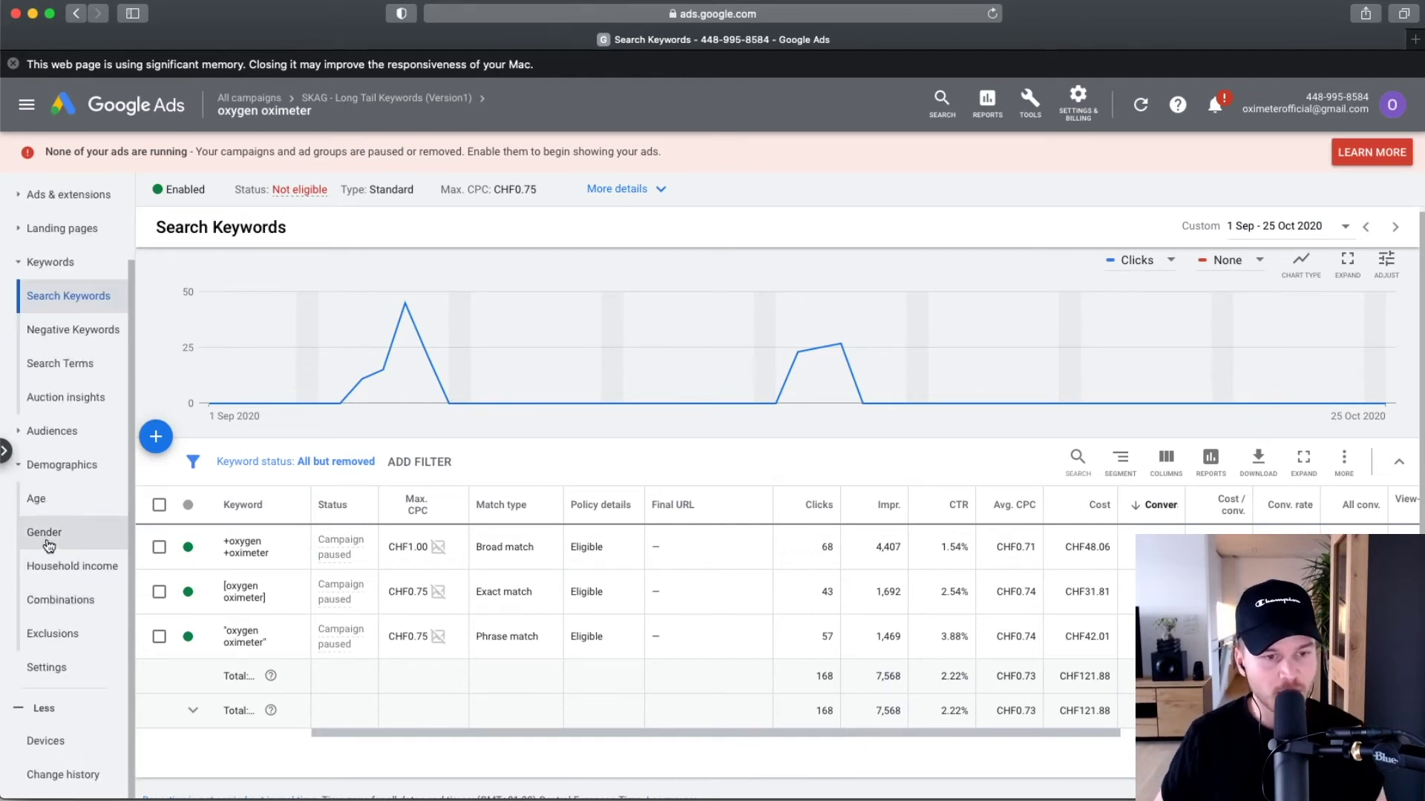
Step: In the Age report, save a +20% bid adjustment on the 45 - 54 age range
{"action": "left_click", "coordinate": [38, 502]}
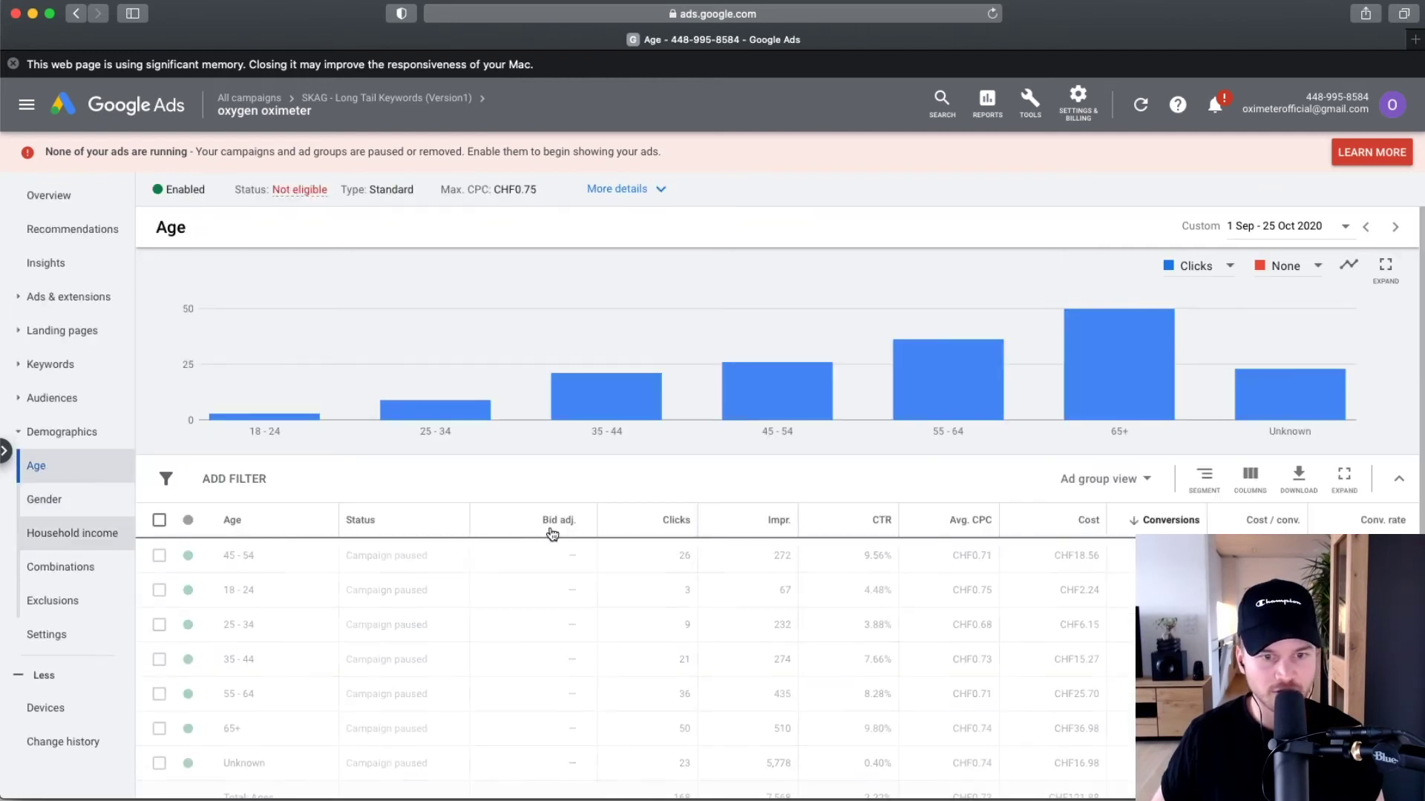
{"action": "scroll", "coordinate": [563, 532], "scroll_direction": "down", "scroll_amount": 2}
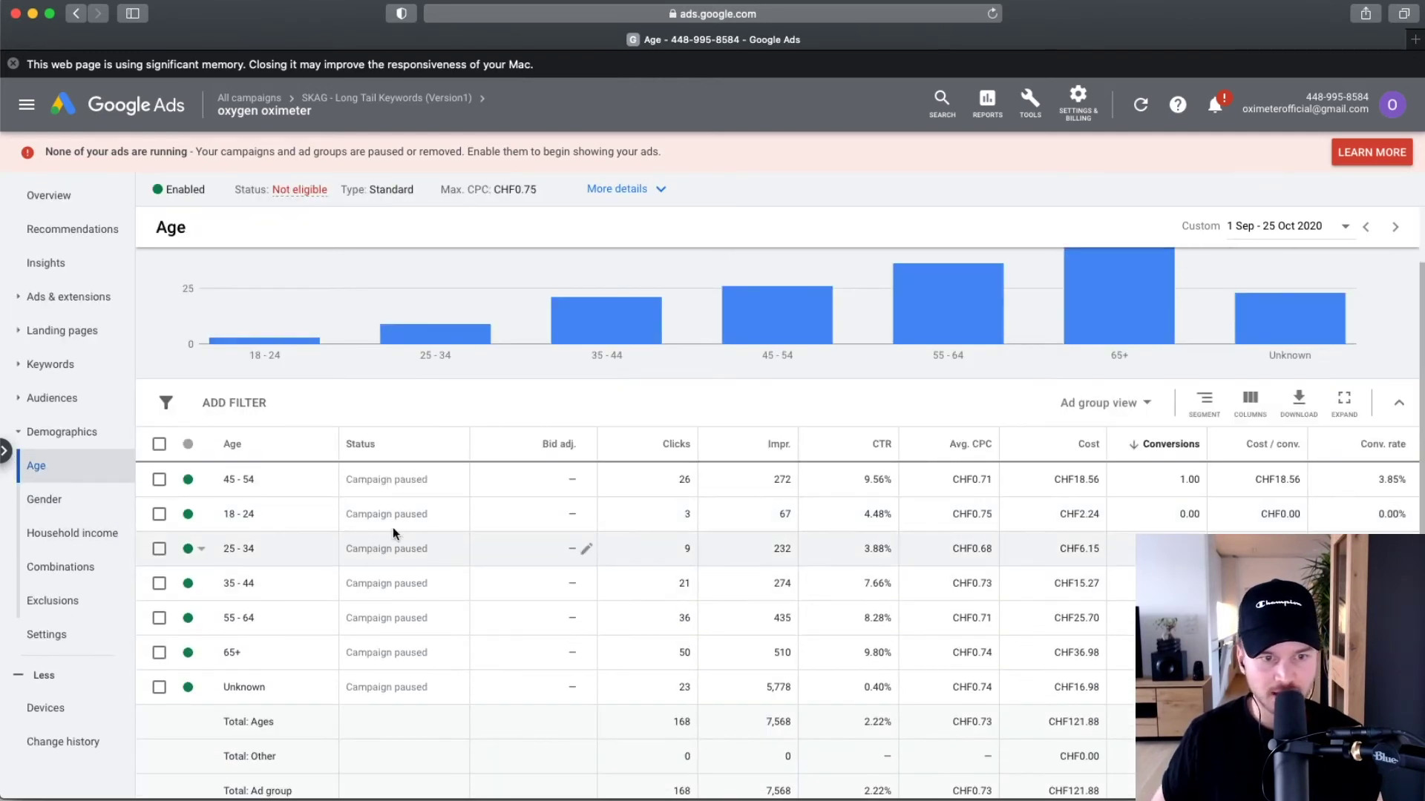
{"action": "scroll", "coordinate": [267, 502], "scroll_direction": "up", "scroll_amount": 5}
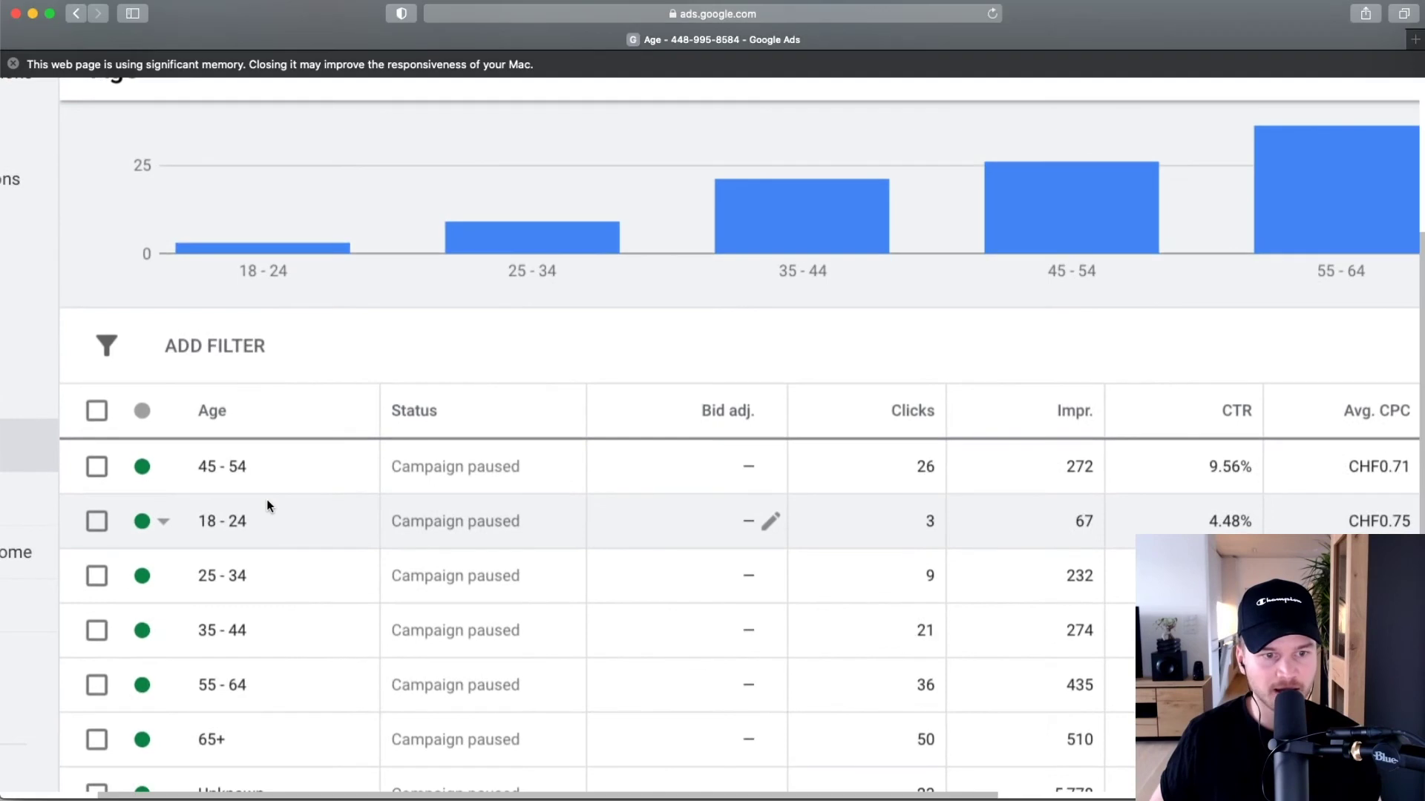
{"action": "left_click_drag", "start_coordinate": [214, 458], "coordinate": [286, 460]}
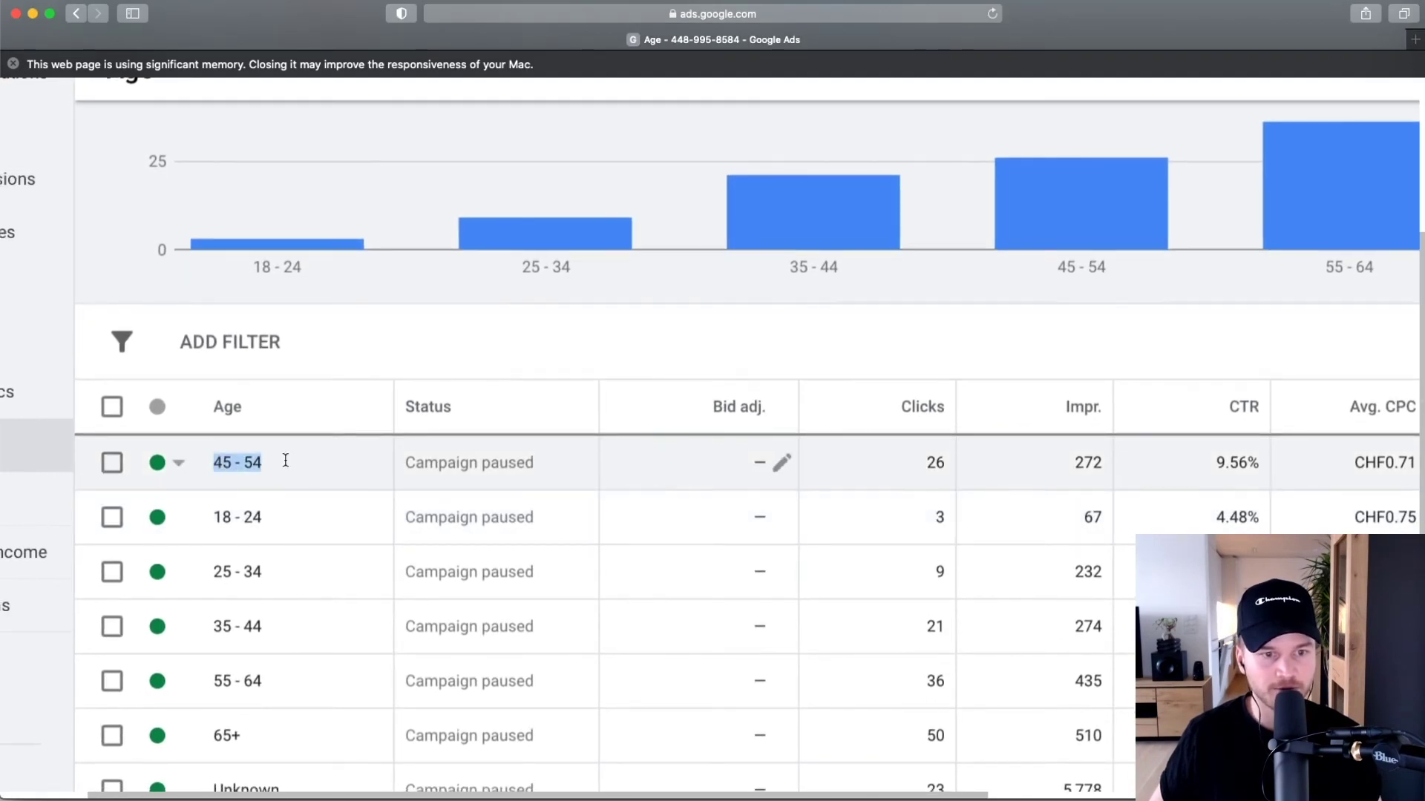
{"action": "scroll", "coordinate": [980, 493], "scroll_direction": "right", "scroll_amount": 3}
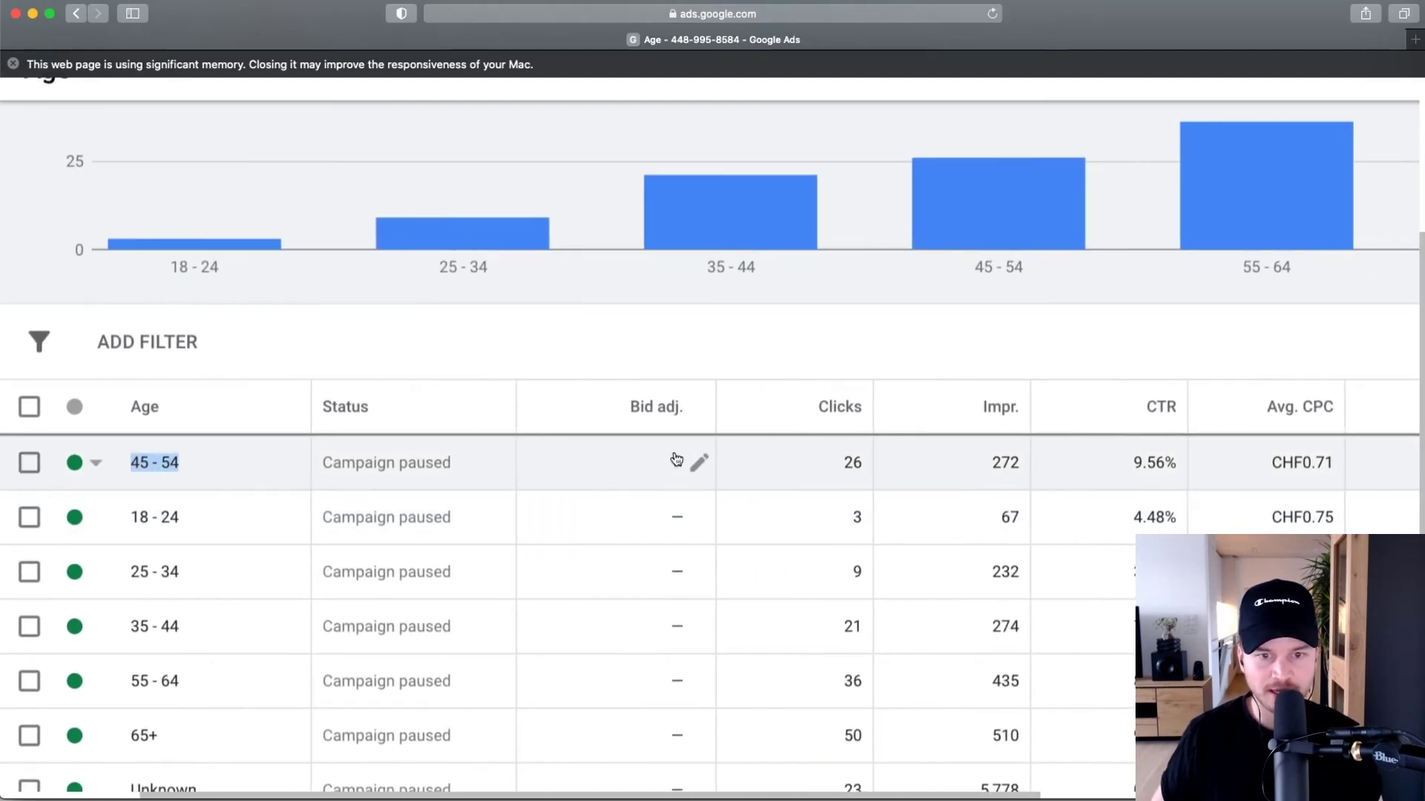
{"action": "left_click", "coordinate": [697, 461]}
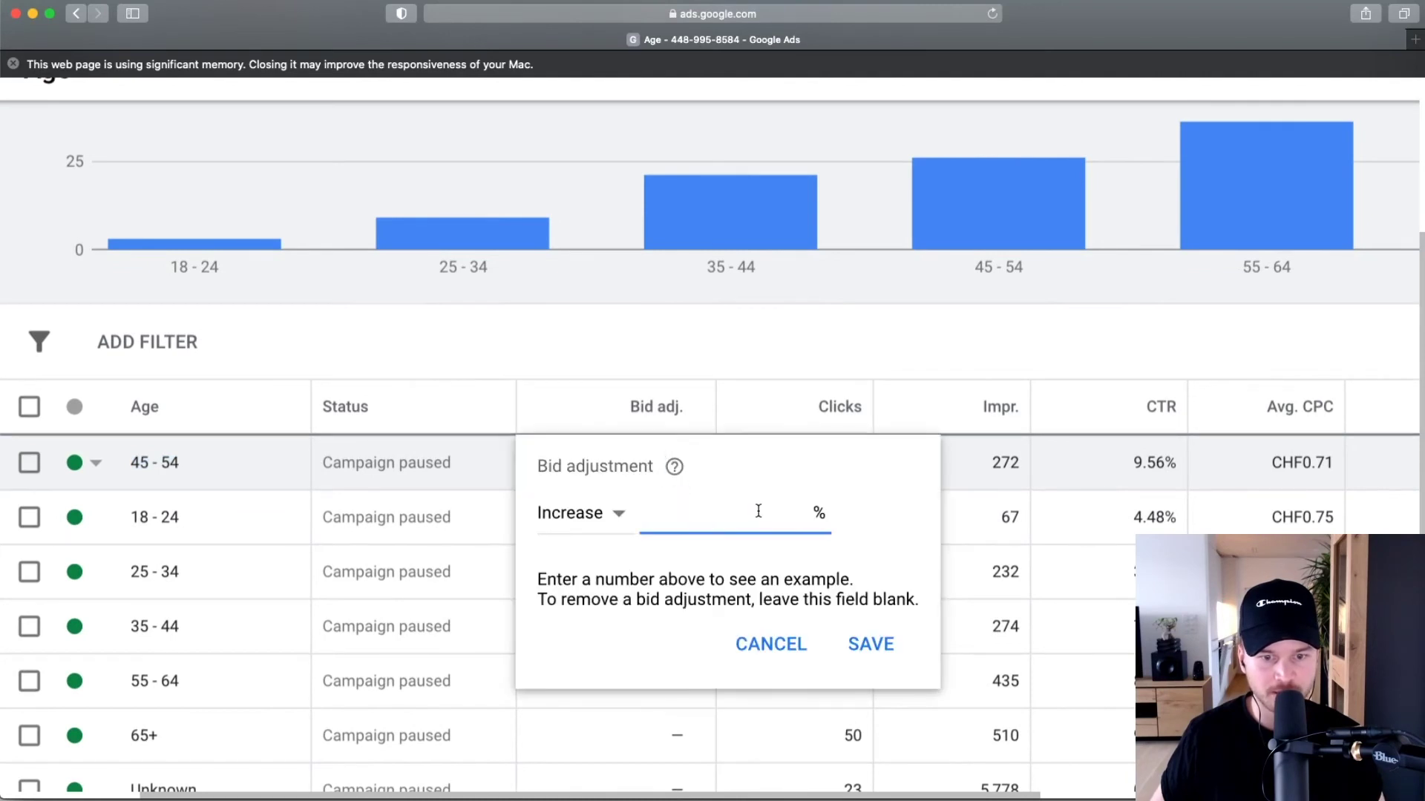
{"action": "type", "text": "c"}
{"action": "key", "text": "BackSpace"}
{"action": "type", "text": "20"}
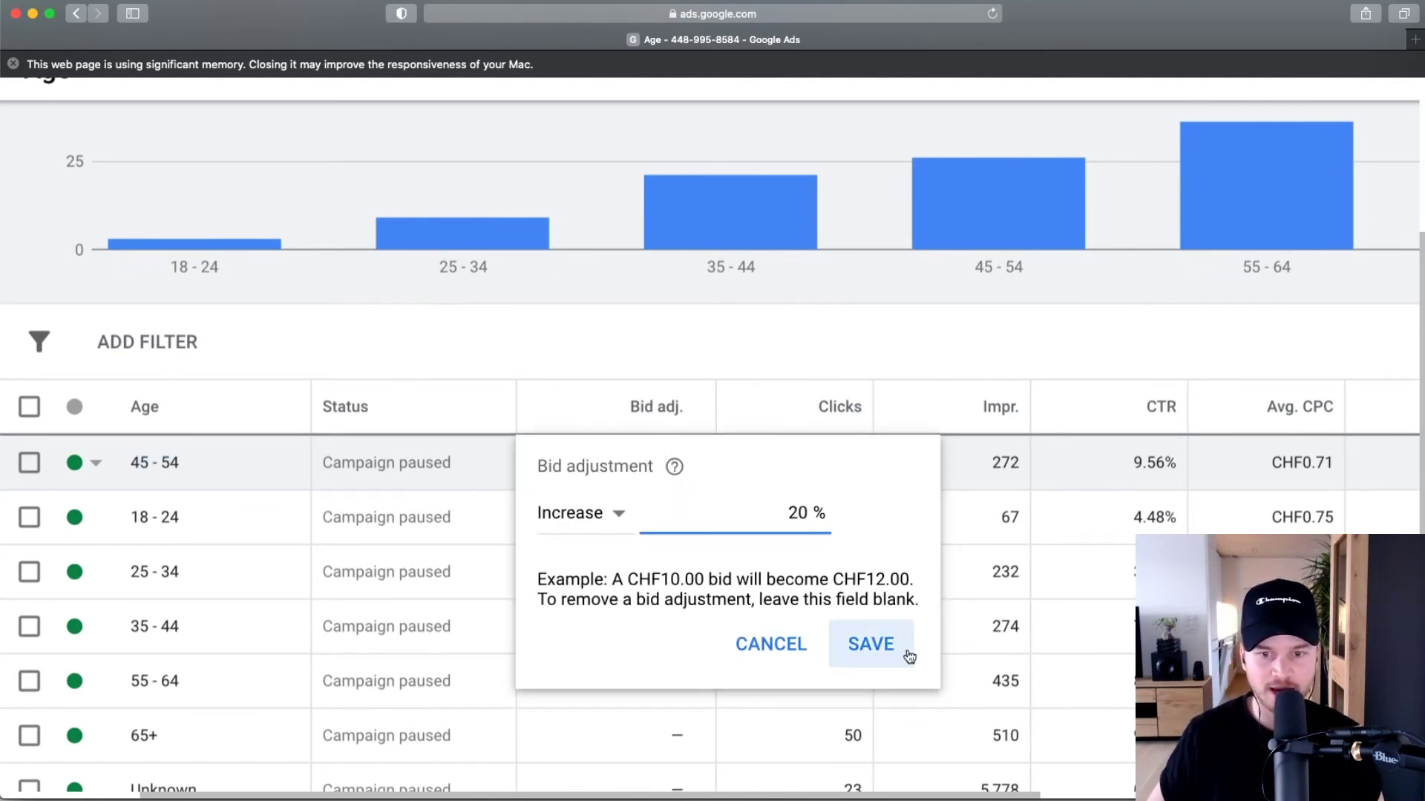
{"action": "left_click", "coordinate": [875, 644]}
{"action": "scroll", "coordinate": [150, 469], "scroll_direction": "down", "scroll_amount": 3}
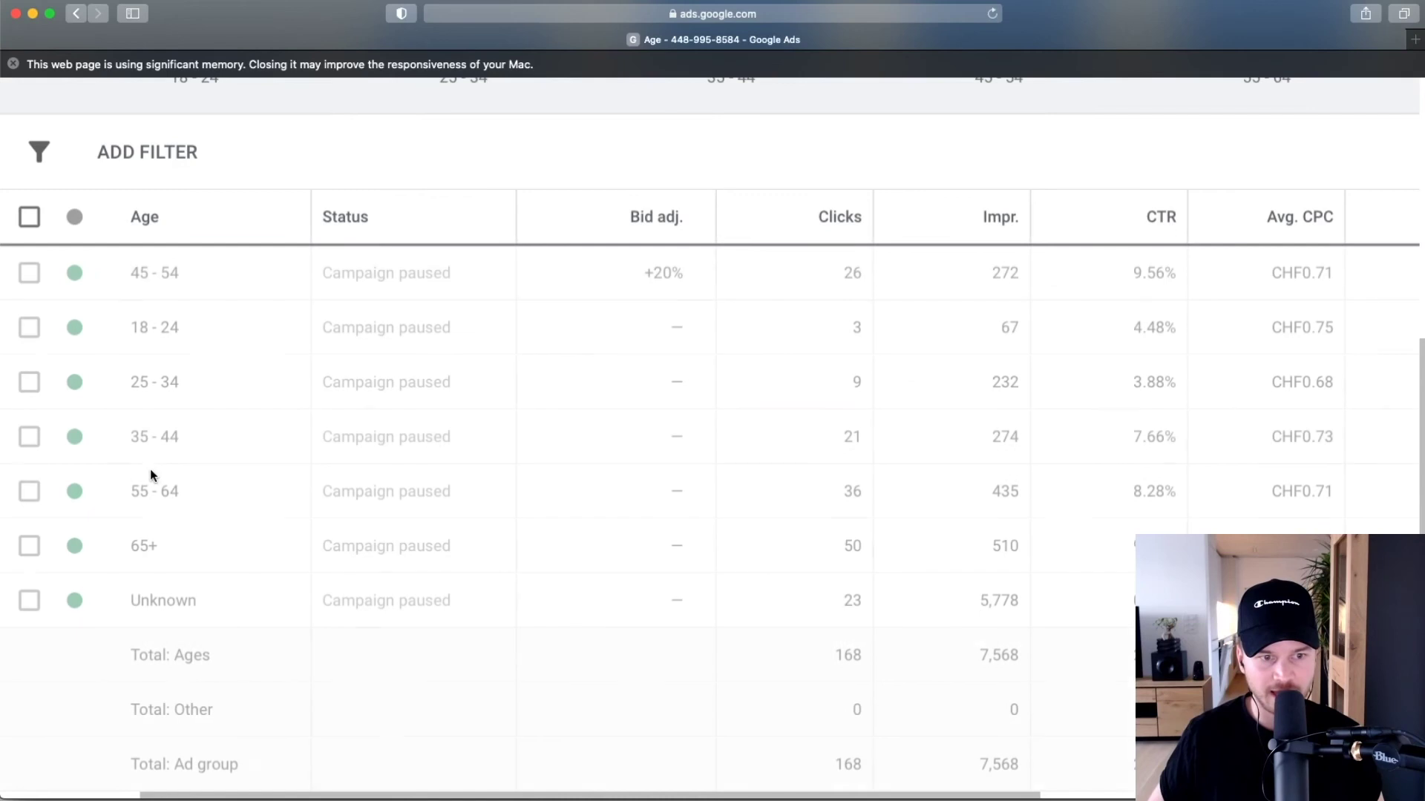
{"action": "scroll", "coordinate": [165, 438], "scroll_direction": "up", "scroll_amount": 1}
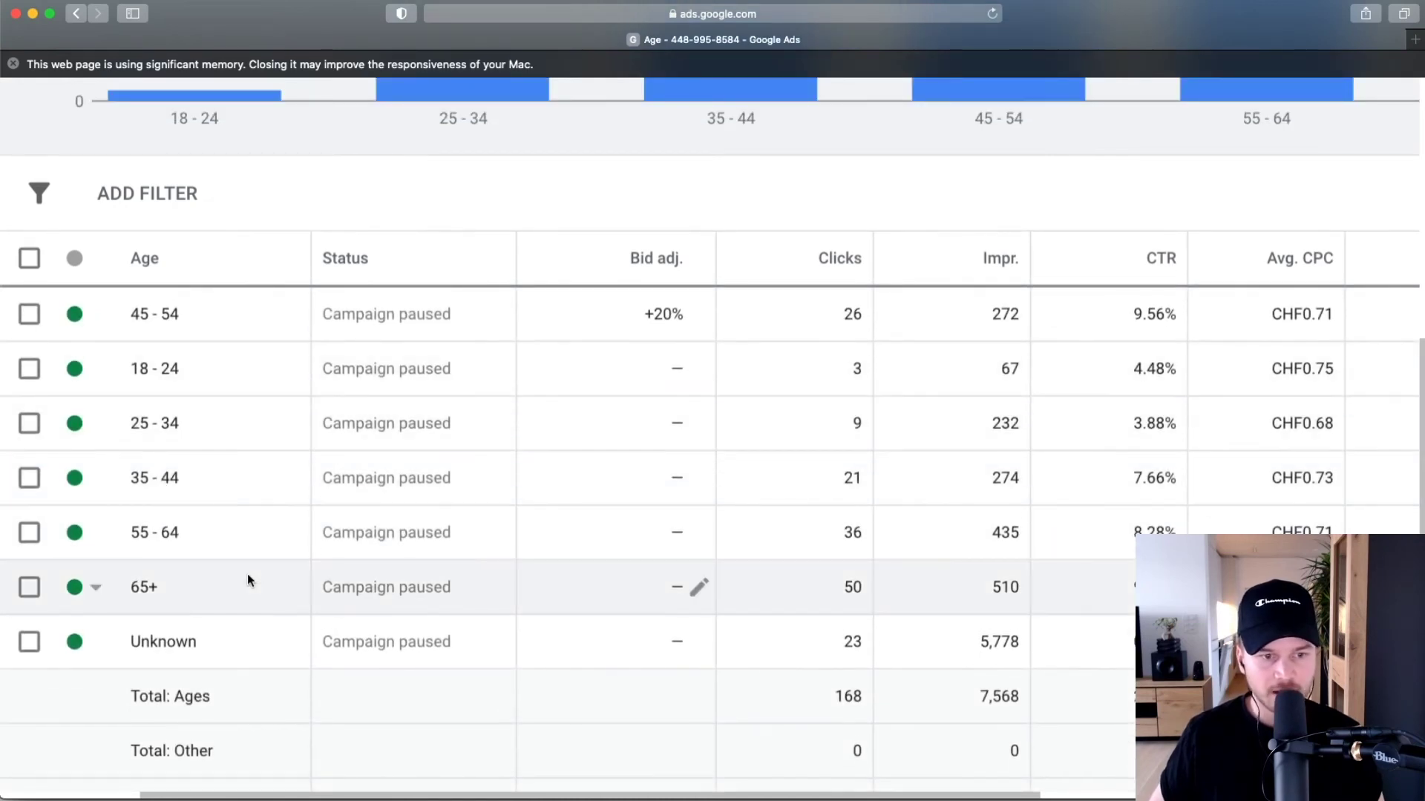
Step: Set the 65+ age range's status to Excluded from the oxygen oximeter ad group
{"action": "double_click", "coordinate": [138, 588]}
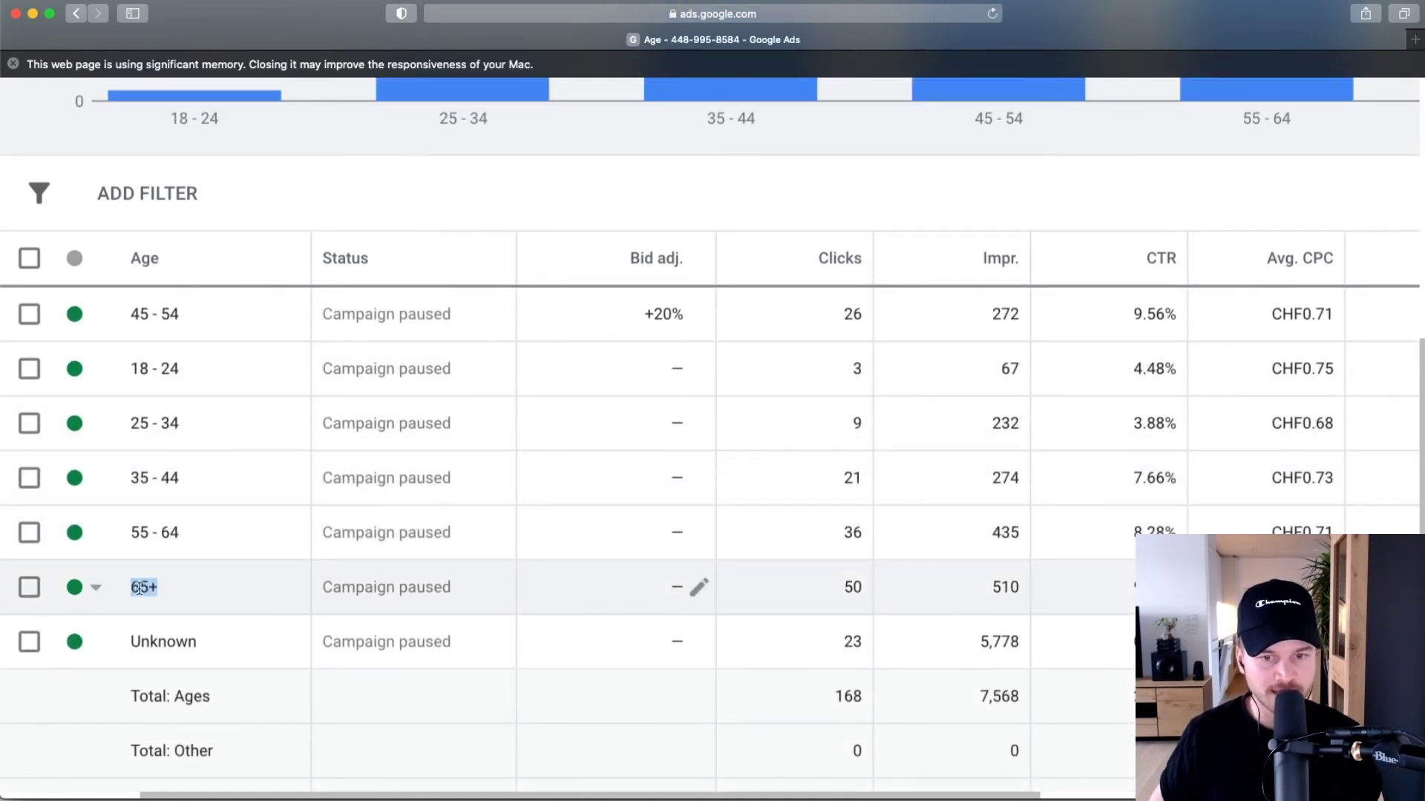
{"action": "scroll", "coordinate": [1083, 599], "scroll_direction": "right", "scroll_amount": 2}
{"action": "scroll", "coordinate": [1083, 598], "scroll_direction": "down", "scroll_amount": 1}
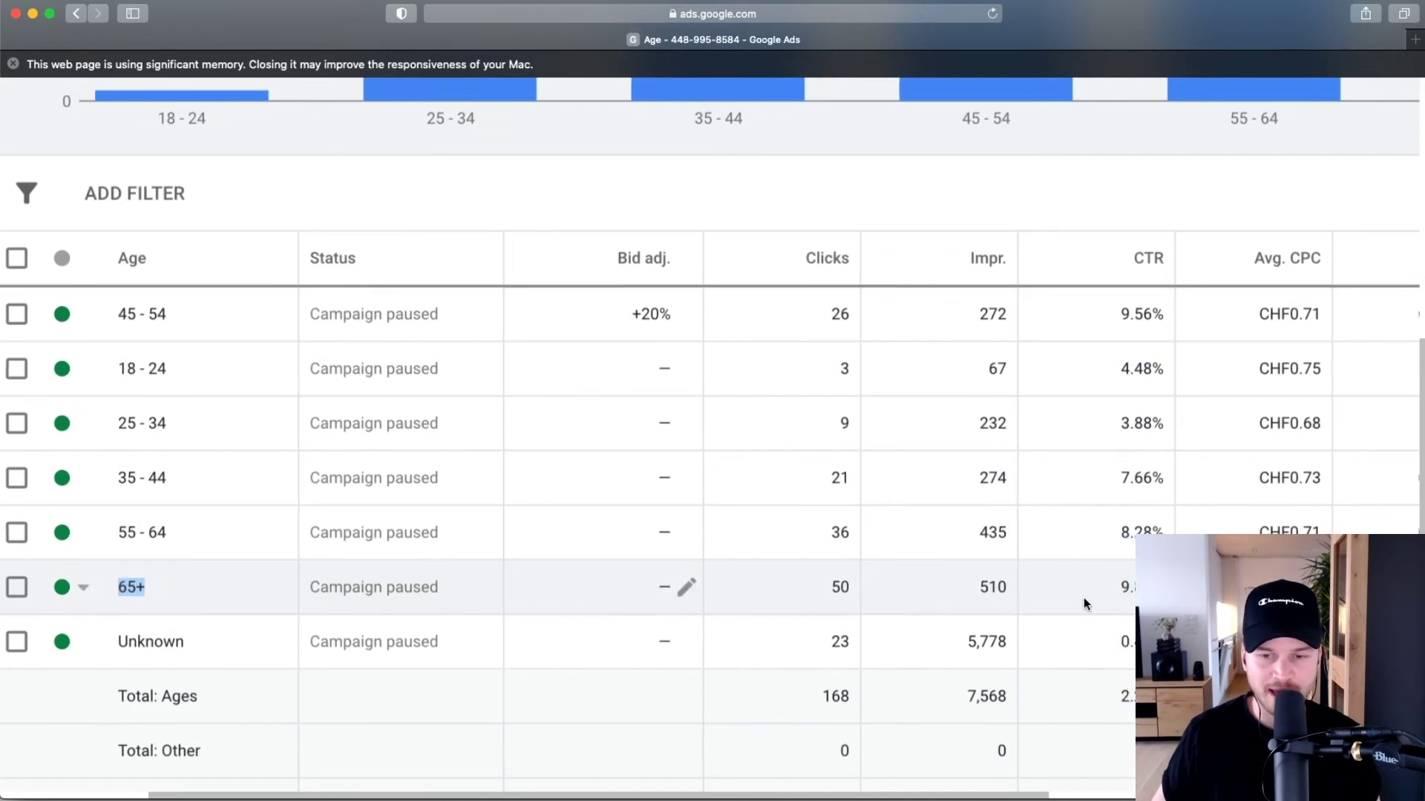
{"action": "scroll", "coordinate": [96, 560], "scroll_direction": "left", "scroll_amount": 2}
{"action": "scroll", "coordinate": [96, 560], "scroll_direction": "up", "scroll_amount": 1}
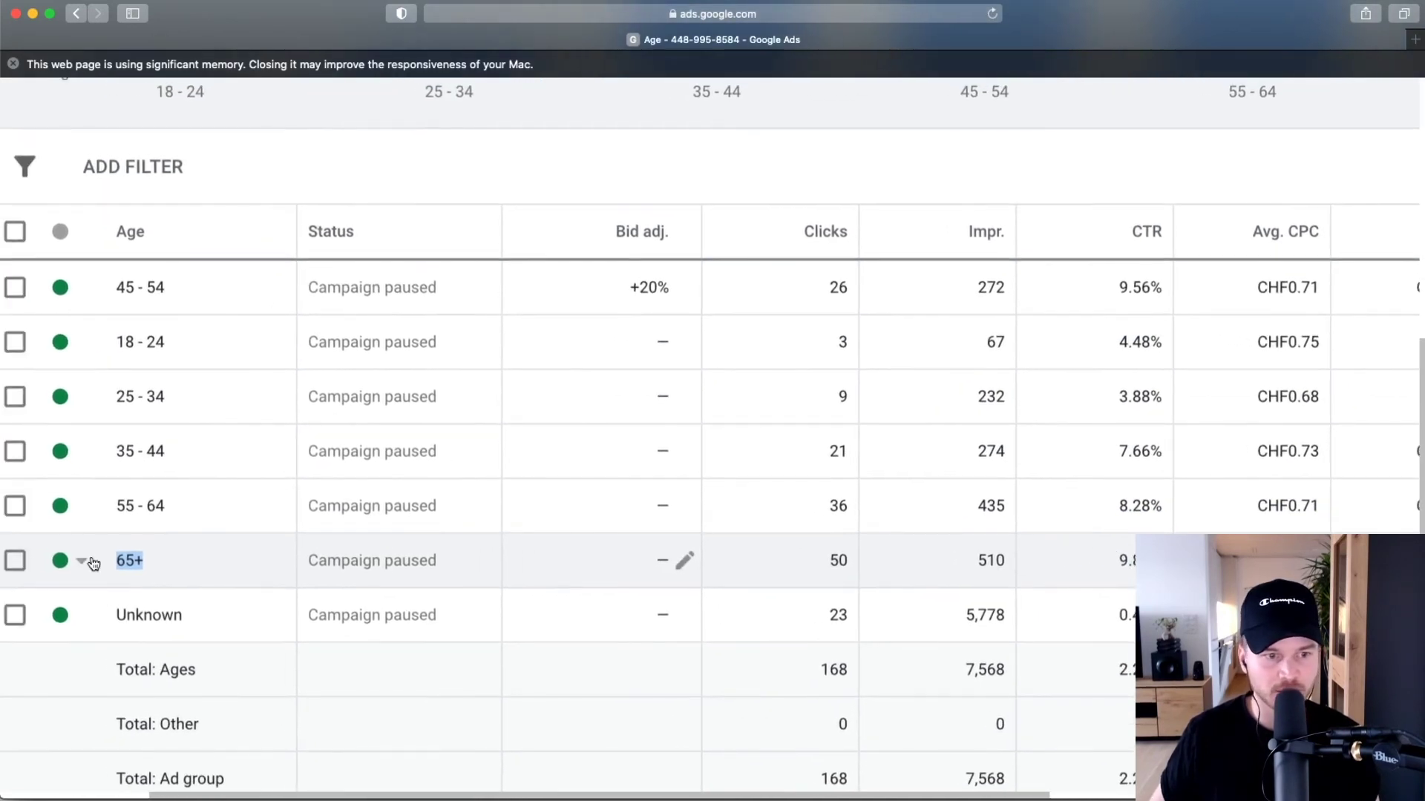
{"action": "left_click", "coordinate": [102, 564]}
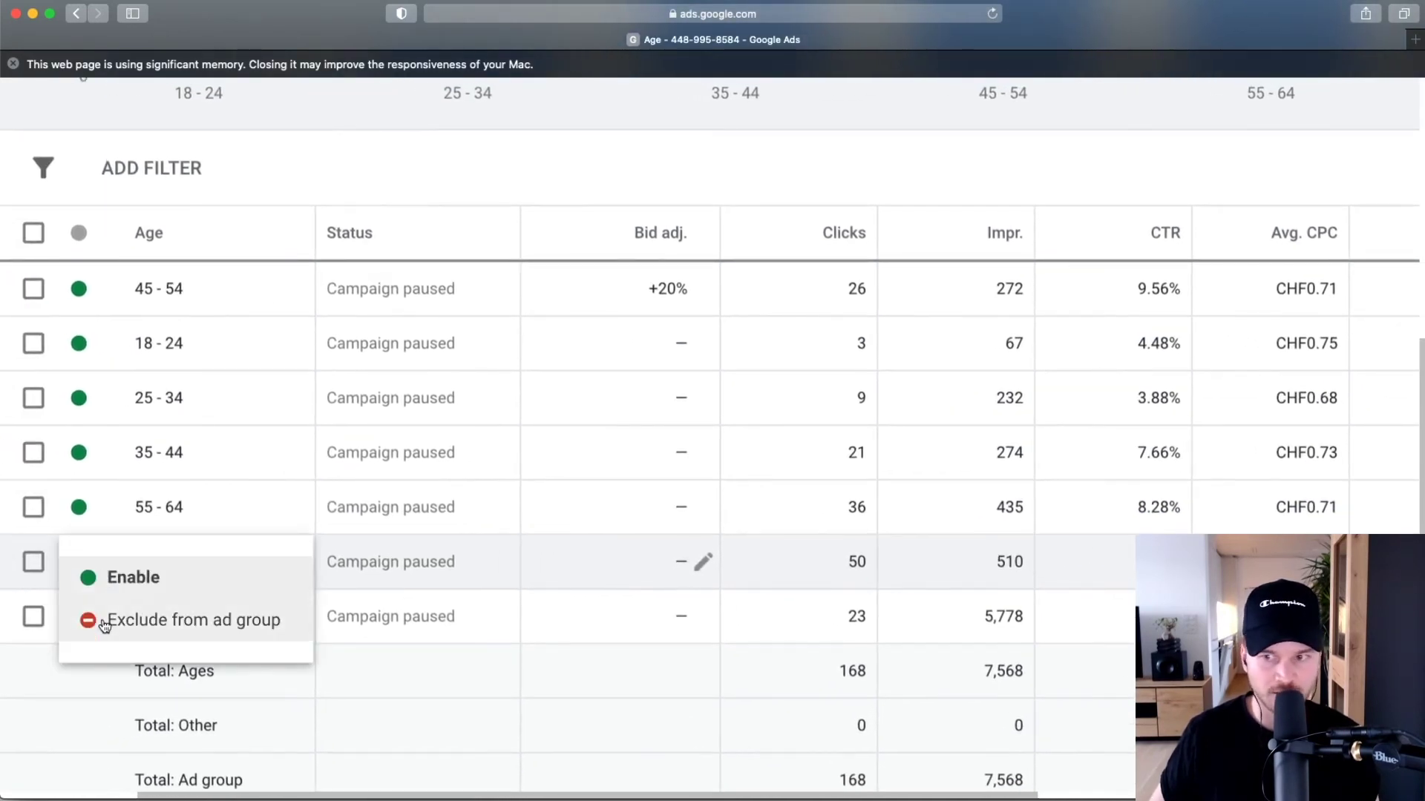
{"action": "left_click", "coordinate": [108, 617]}
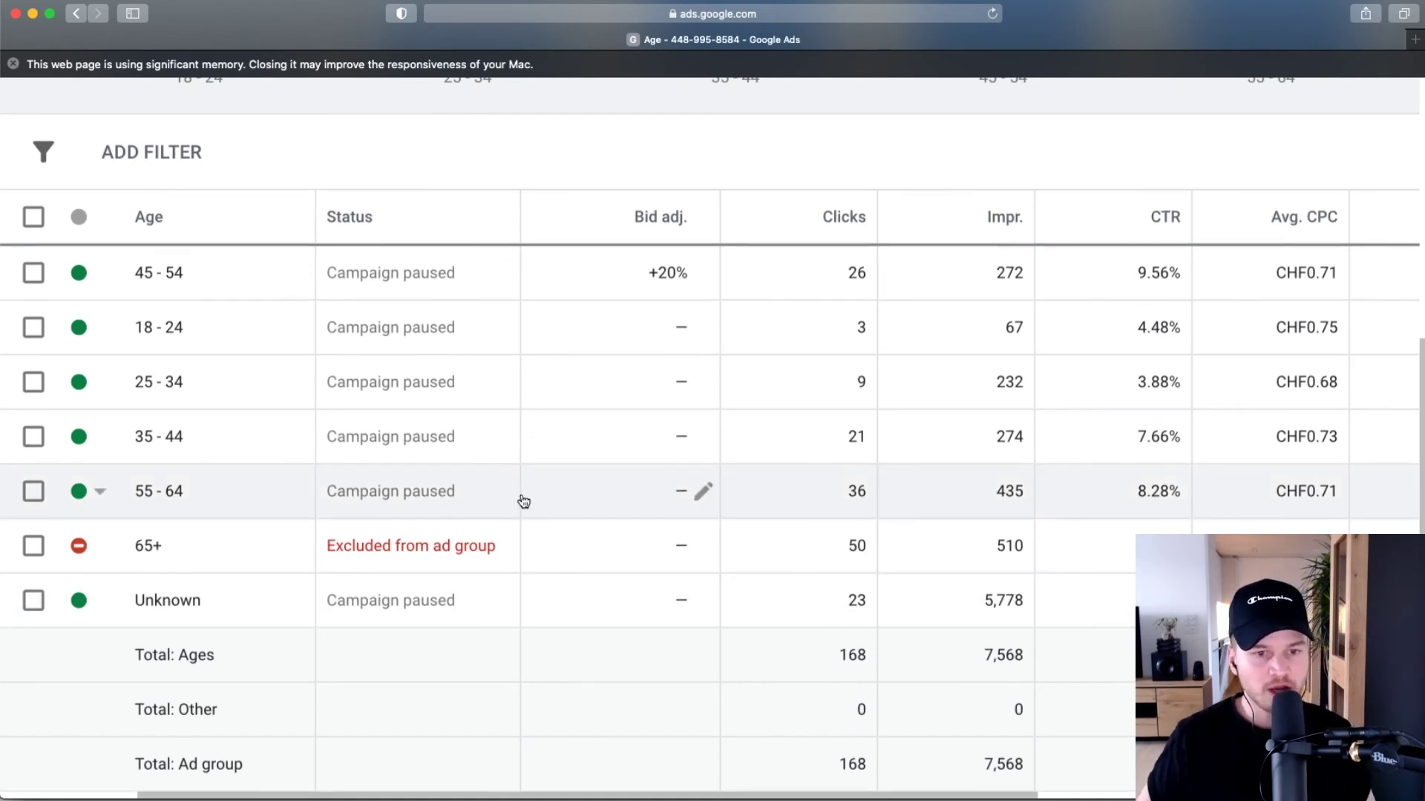
{"action": "scroll", "coordinate": [519, 496], "scroll_direction": "left", "scroll_amount": 4}
{"action": "scroll", "coordinate": [519, 490], "scroll_direction": "left", "scroll_amount": 2}
{"action": "scroll", "coordinate": [518, 470], "scroll_direction": "down", "scroll_amount": 1}
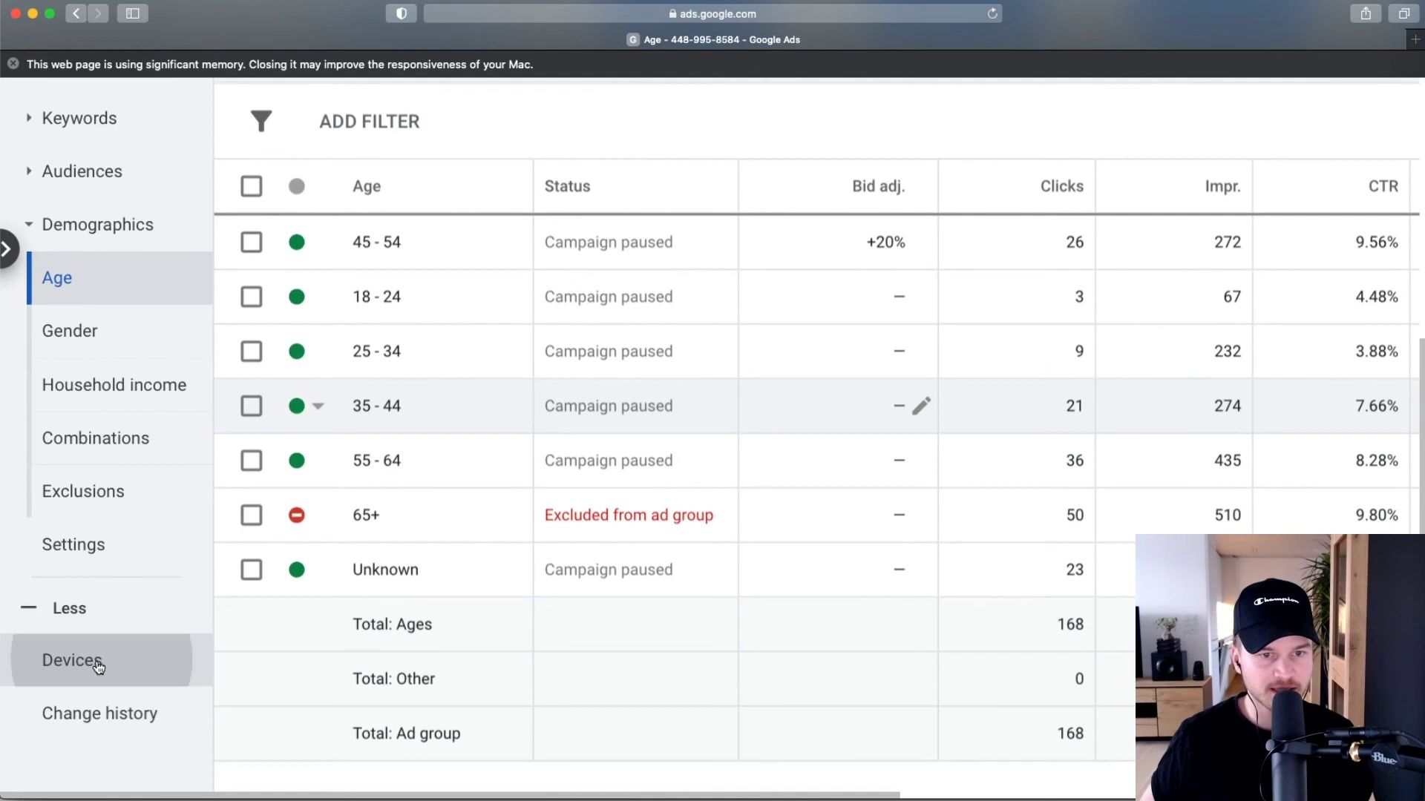
Step: In the Devices report, save a -70% (Decrease) bid adjustment on Tablets
{"action": "left_click", "coordinate": [98, 662]}
{"action": "key", "text": "super+minus"}
{"action": "key", "text": "super+minus"}
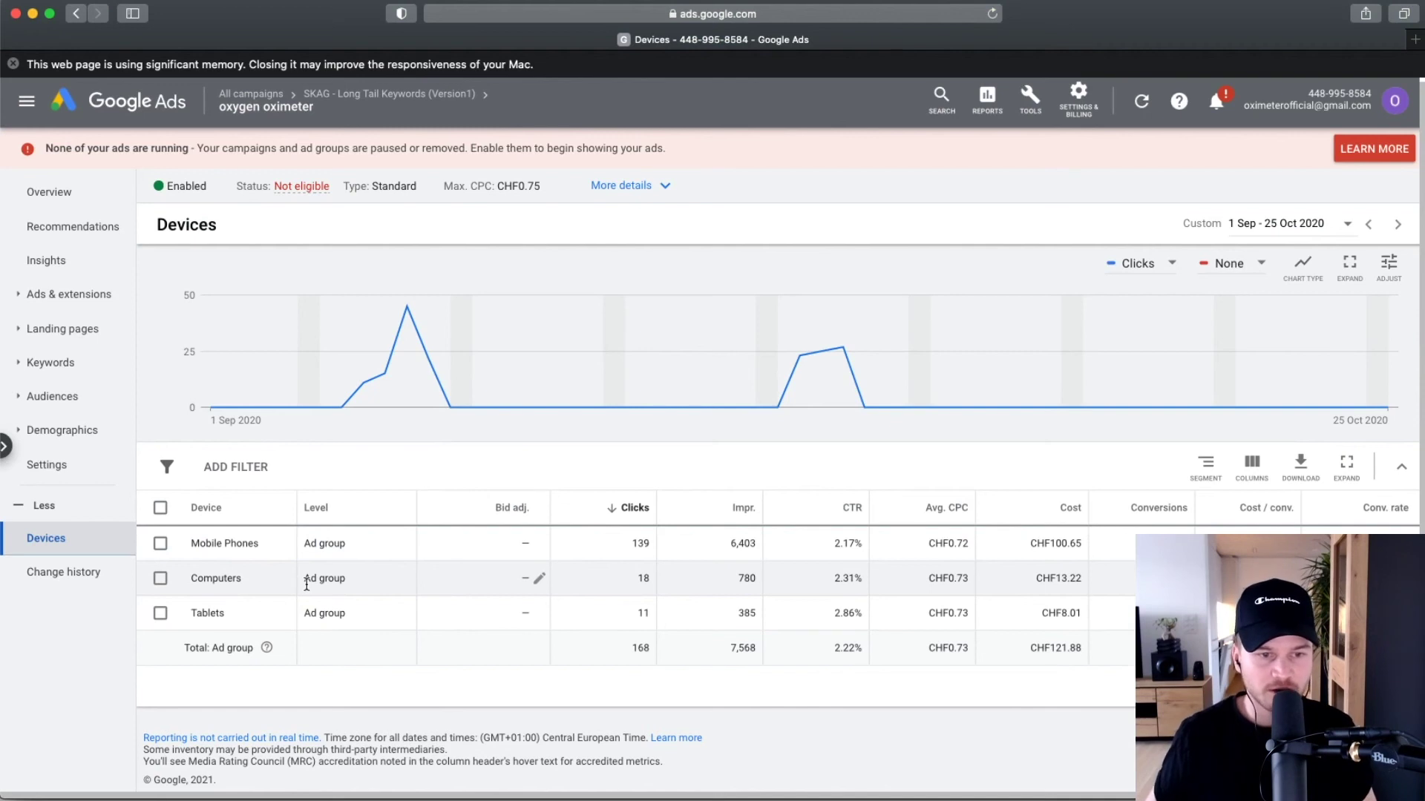
{"action": "key", "text": "super+plus"}
{"action": "key", "text": "super+plus"}
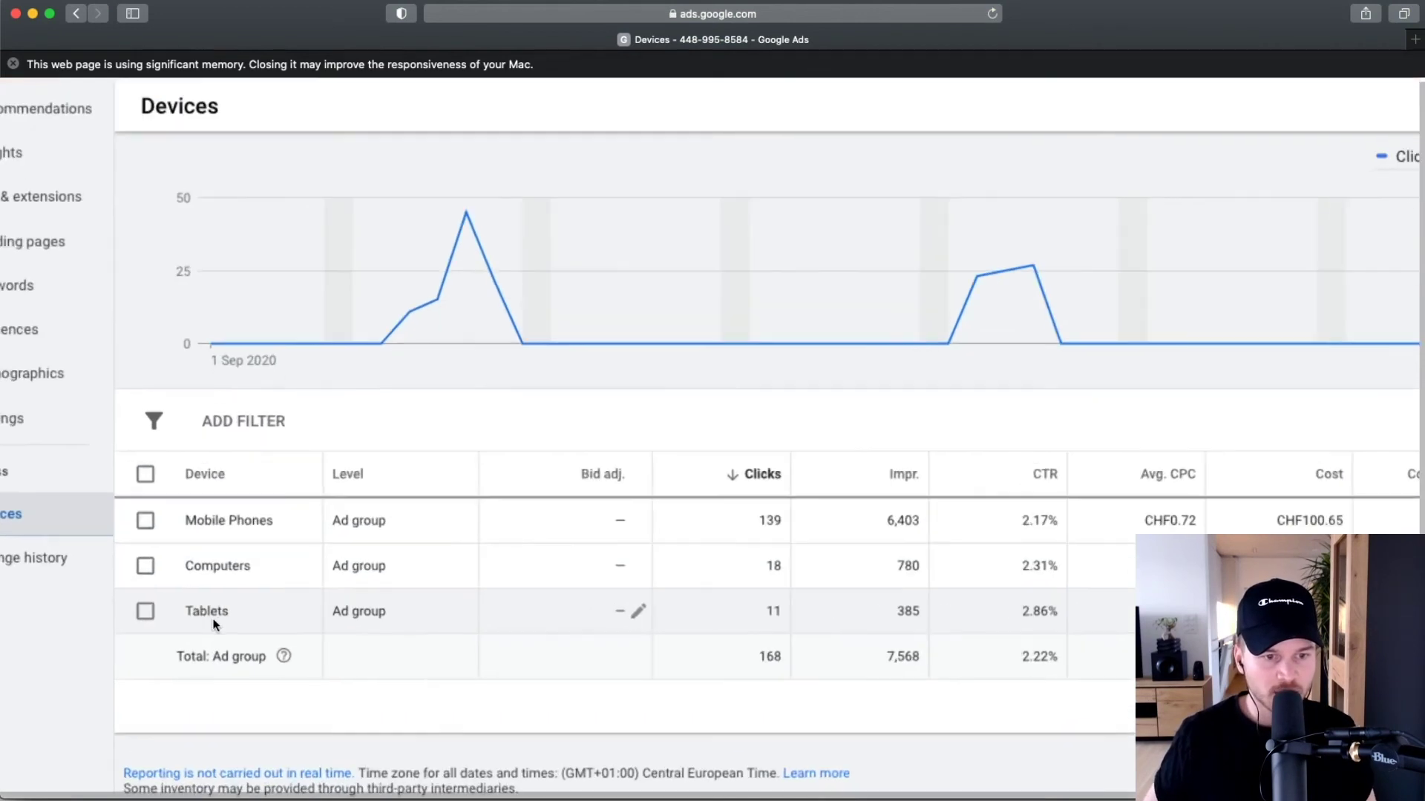
{"action": "key", "text": "super+minus"}
{"action": "key", "text": "super+minus"}
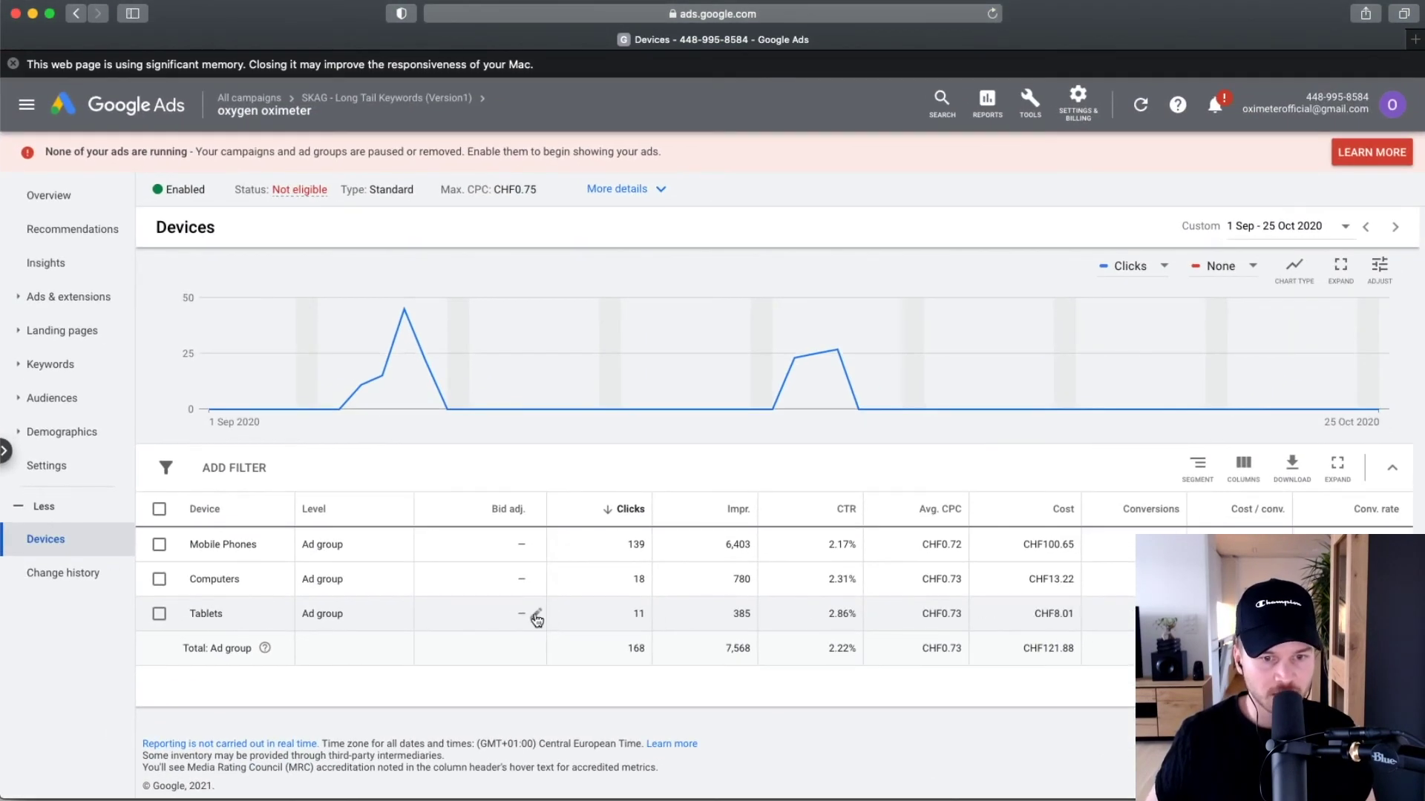
{"action": "left_click", "coordinate": [542, 614]}
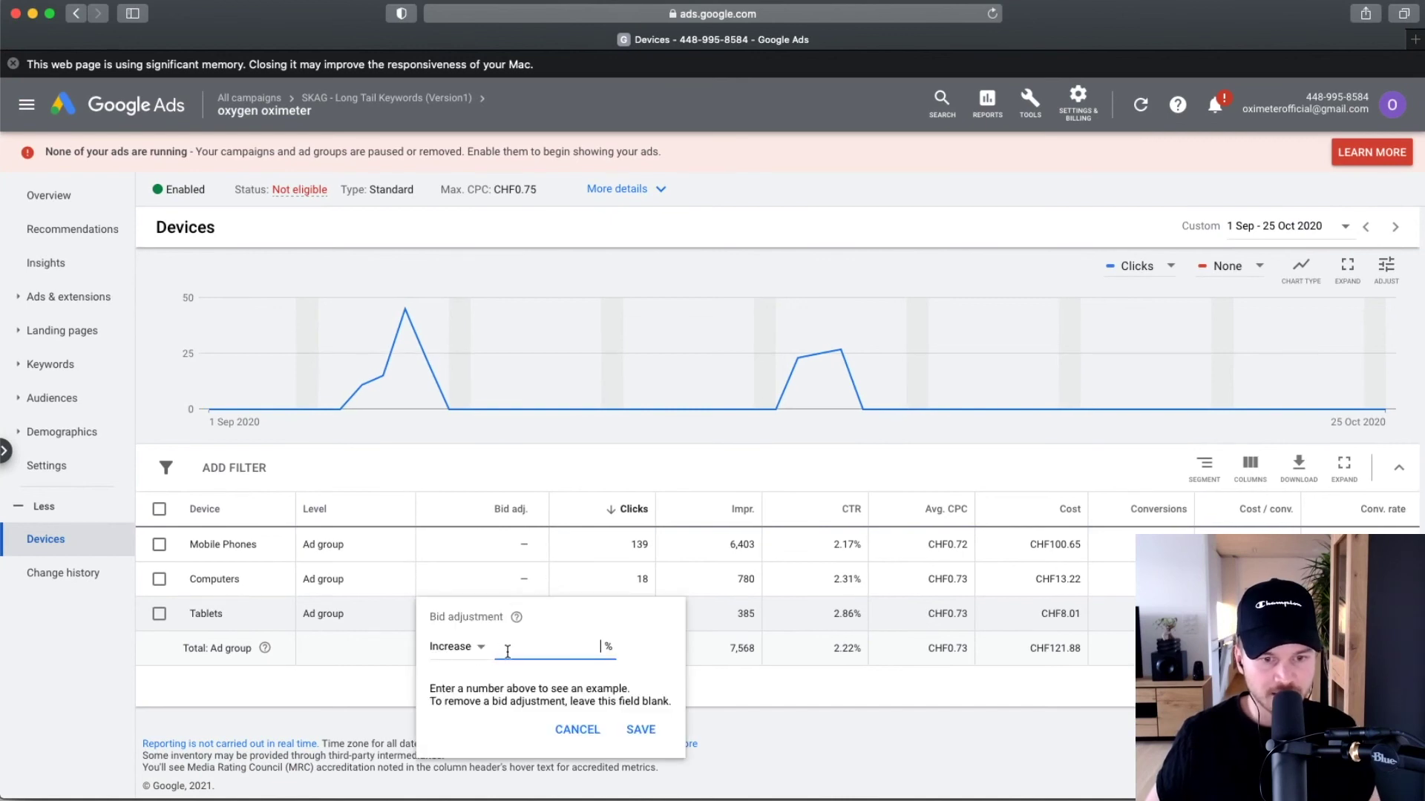
{"action": "left_click", "coordinate": [470, 646]}
{"action": "left_click", "coordinate": [468, 693]}
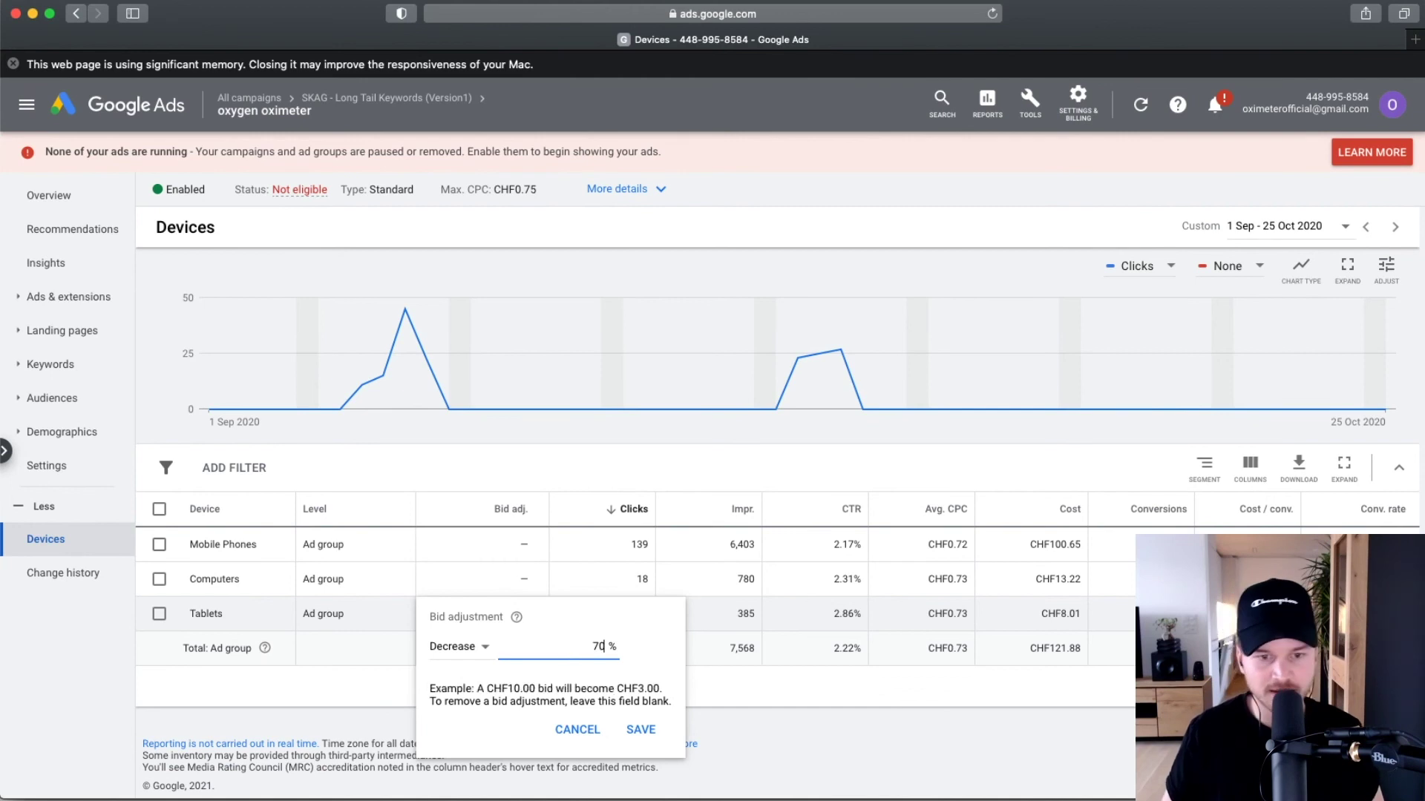
{"action": "left_click", "coordinate": [640, 730]}
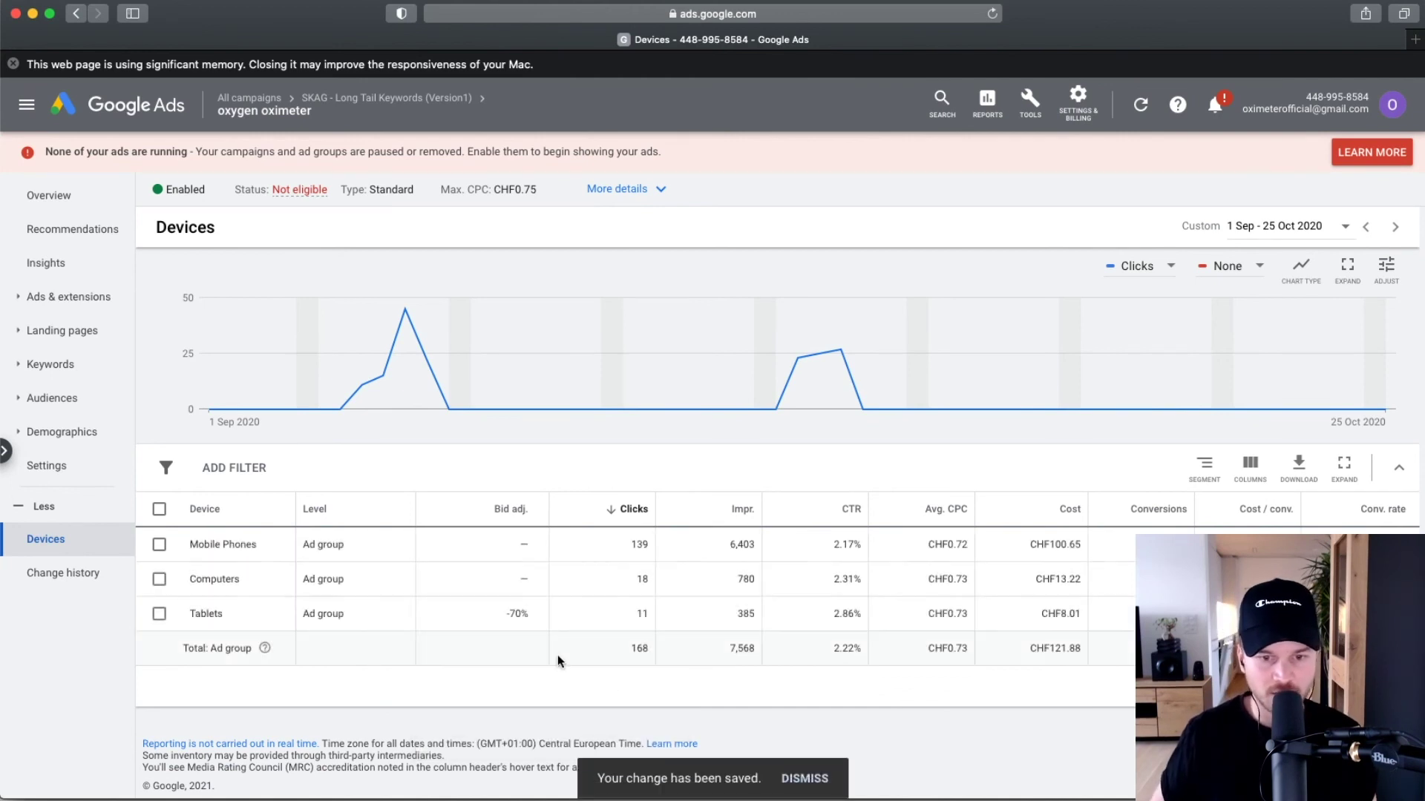
{"action": "scroll", "coordinate": [520, 627], "scroll_direction": "up", "scroll_amount": 3}
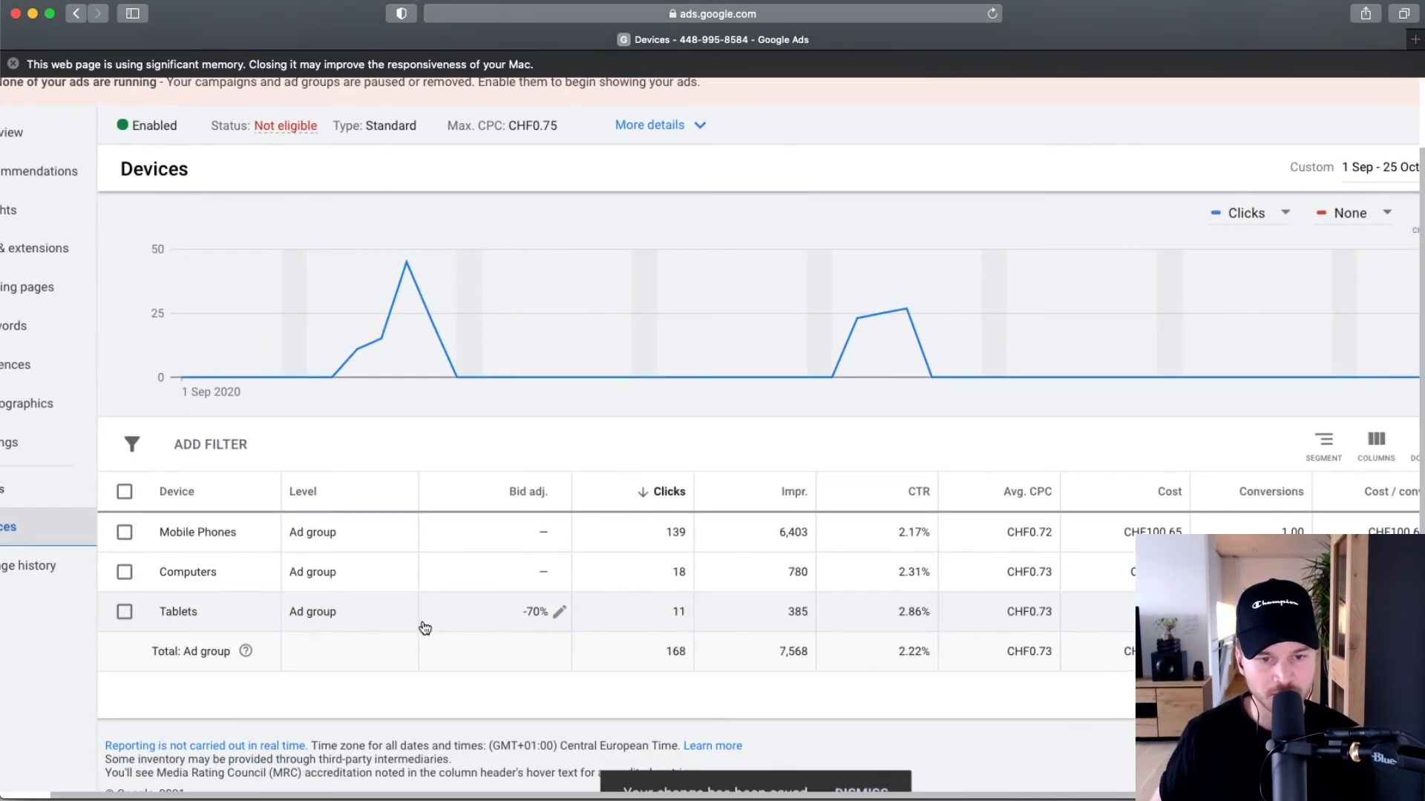